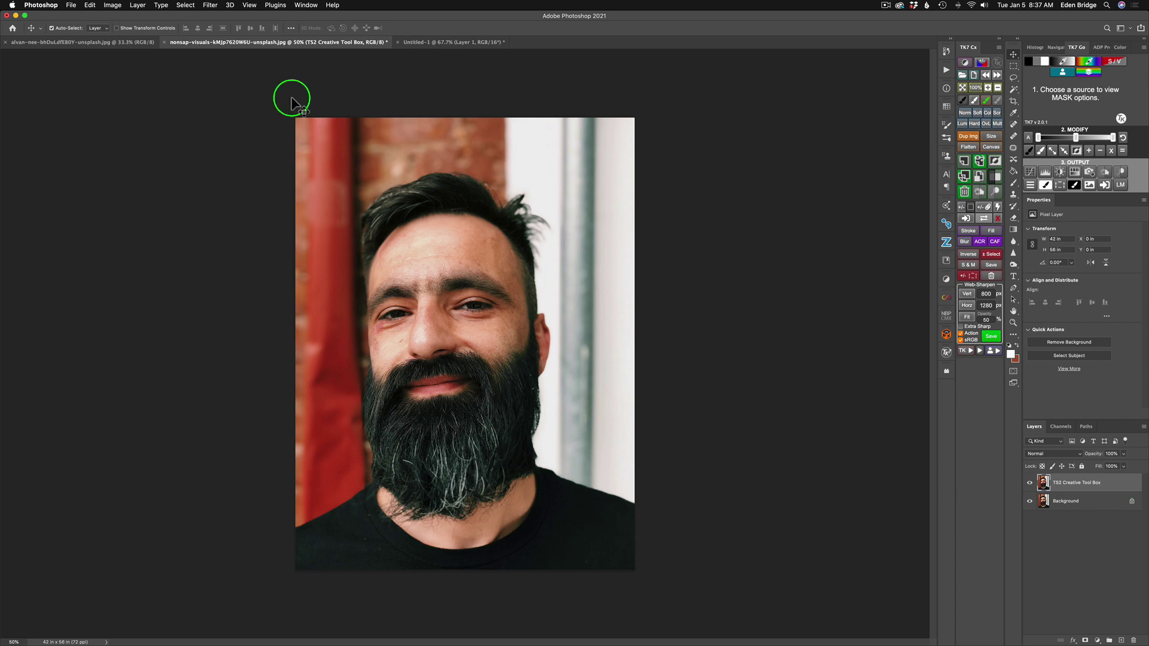
Launch Topaz Studio 2 on the bearded man portrait from Photoshop's Filter menu.
click(208, 6)
mouse_move(286, 292)
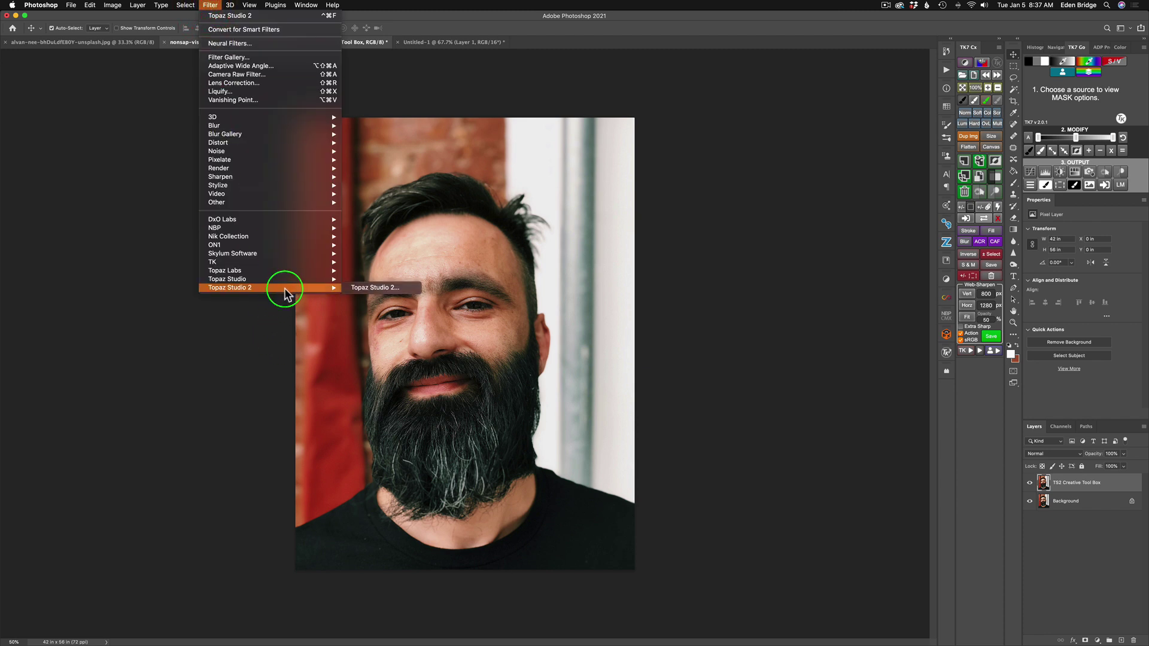
click(371, 290)
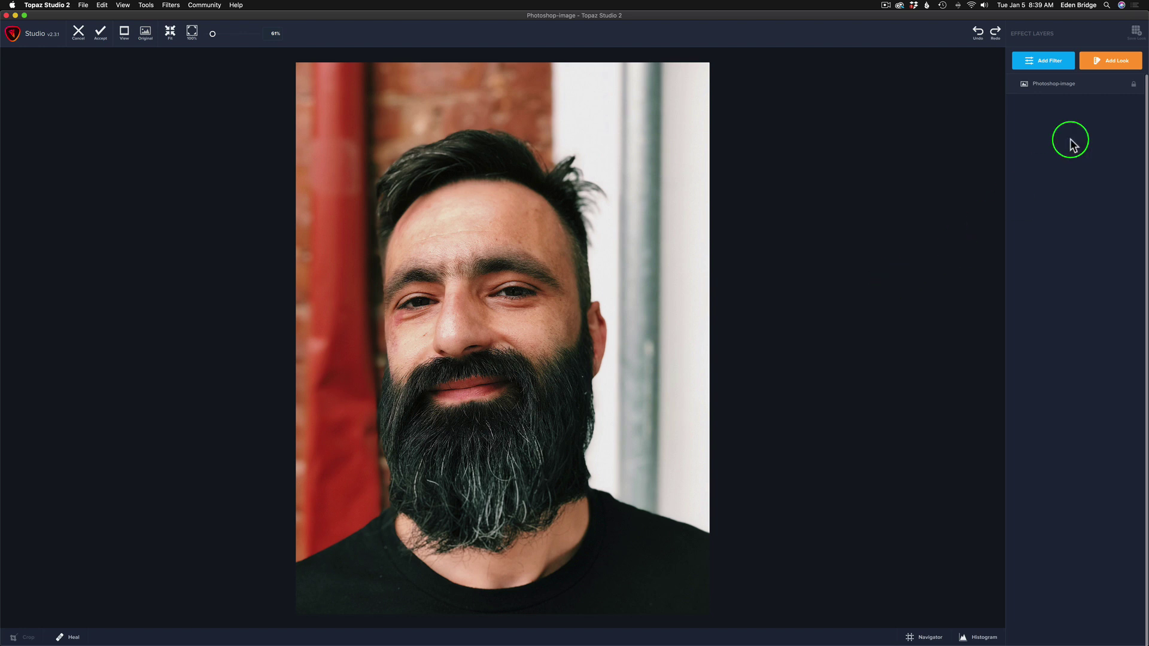
click(1113, 59)
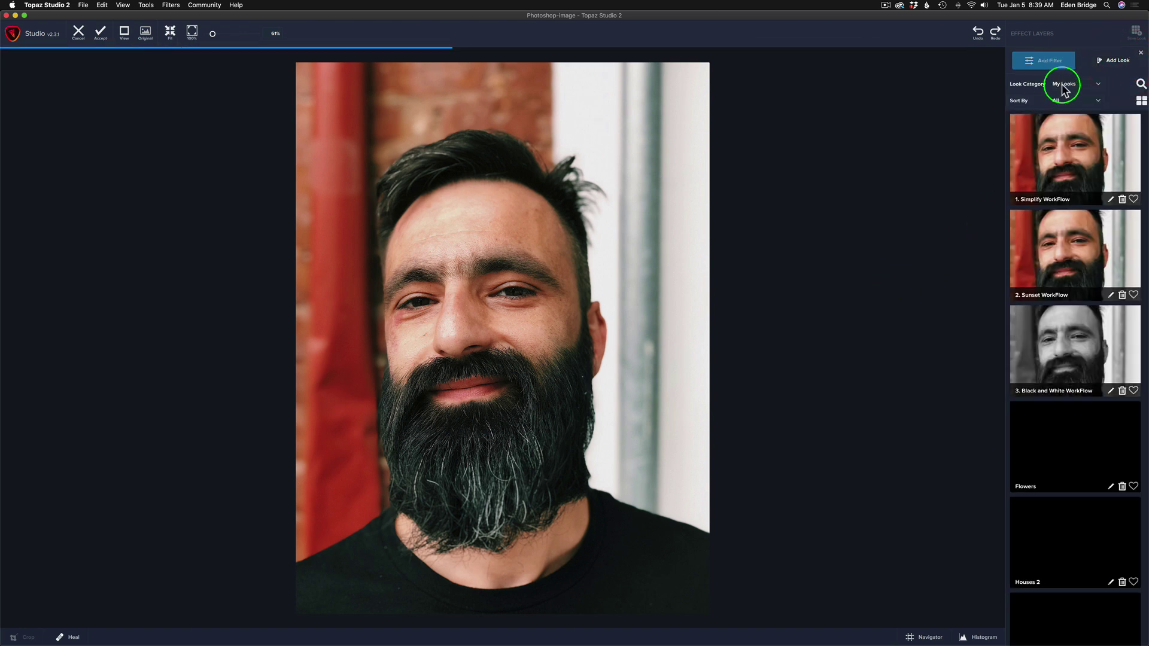
click(1099, 86)
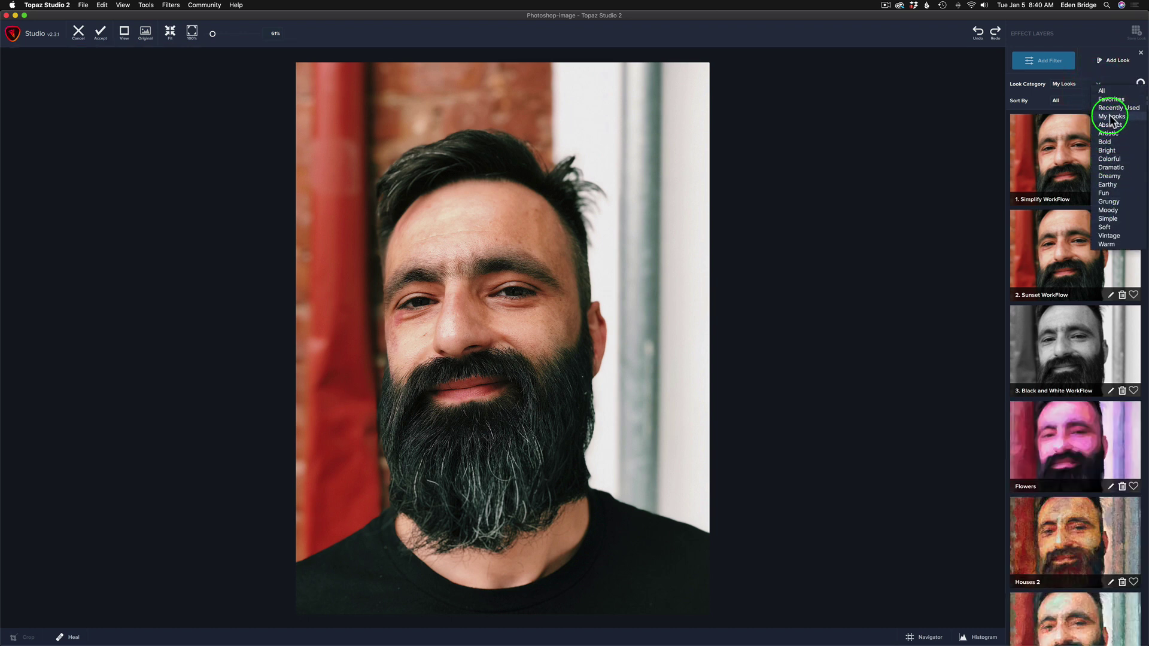
click(1010, 82)
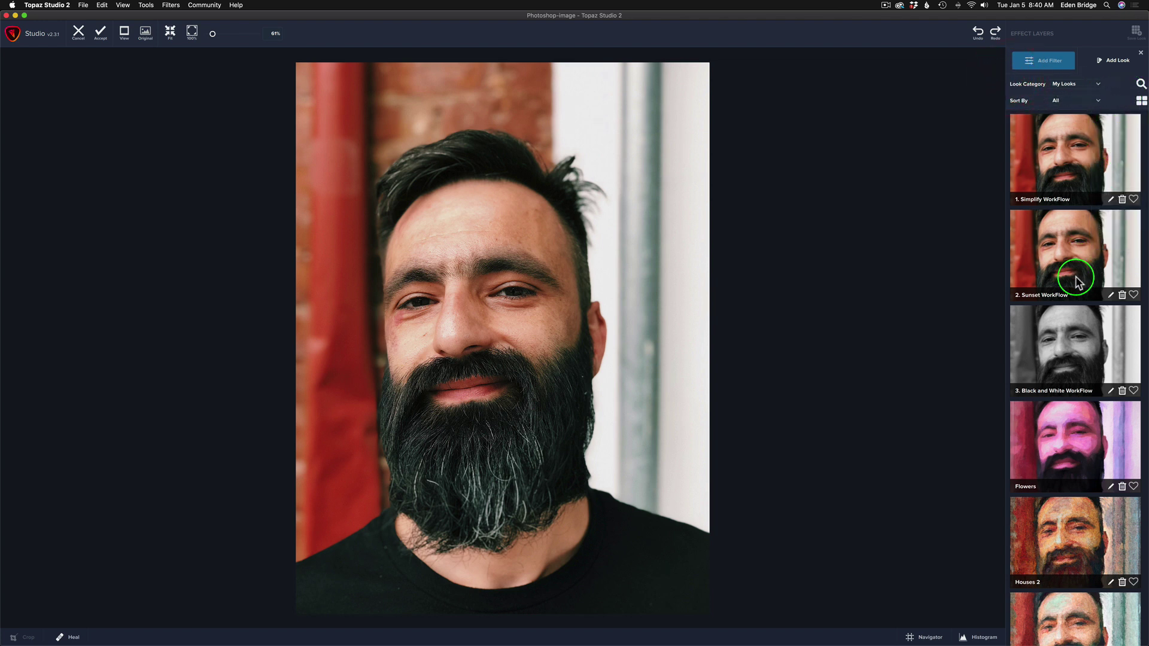
scroll(1075, 284, down, 6)
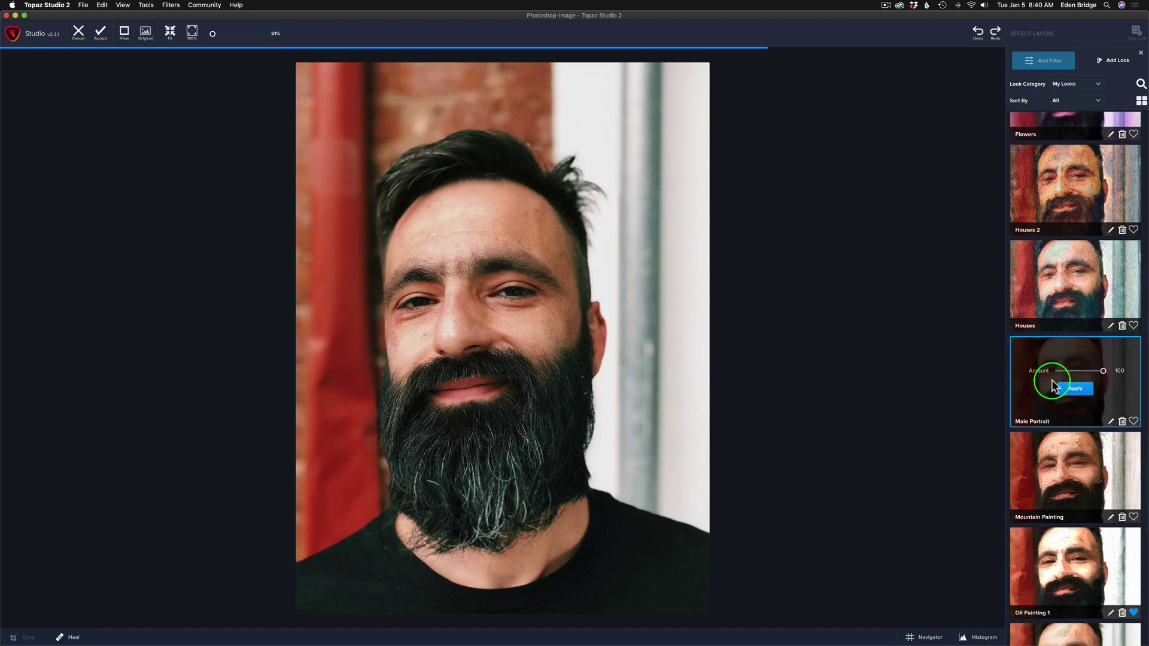
click(1069, 385)
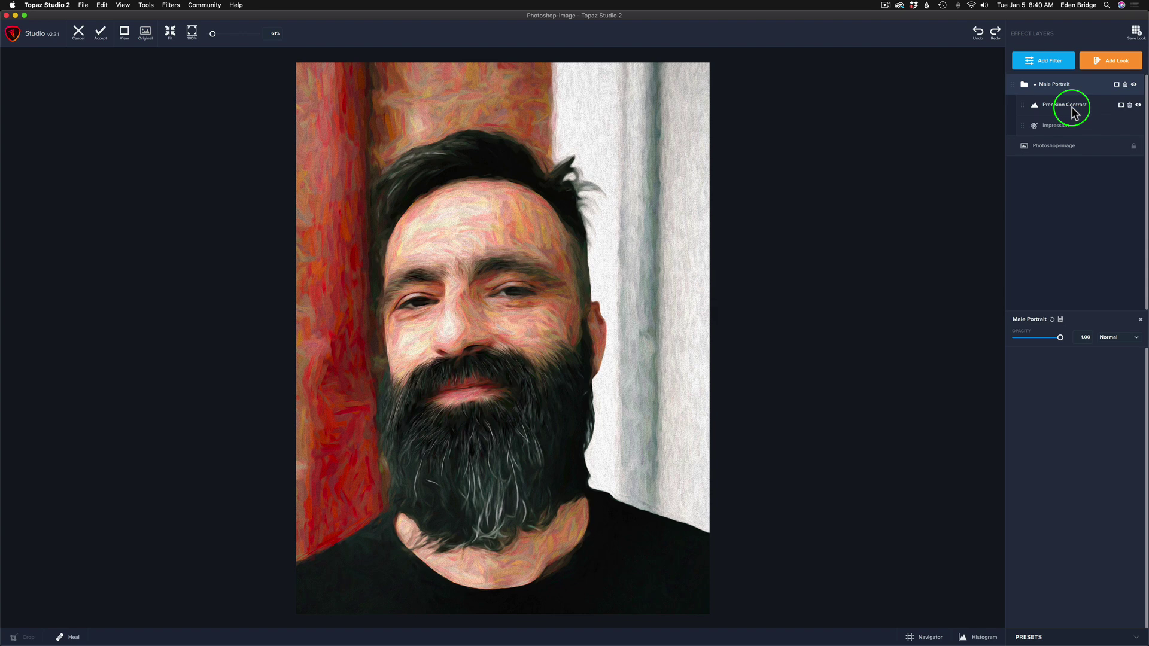
click(1126, 86)
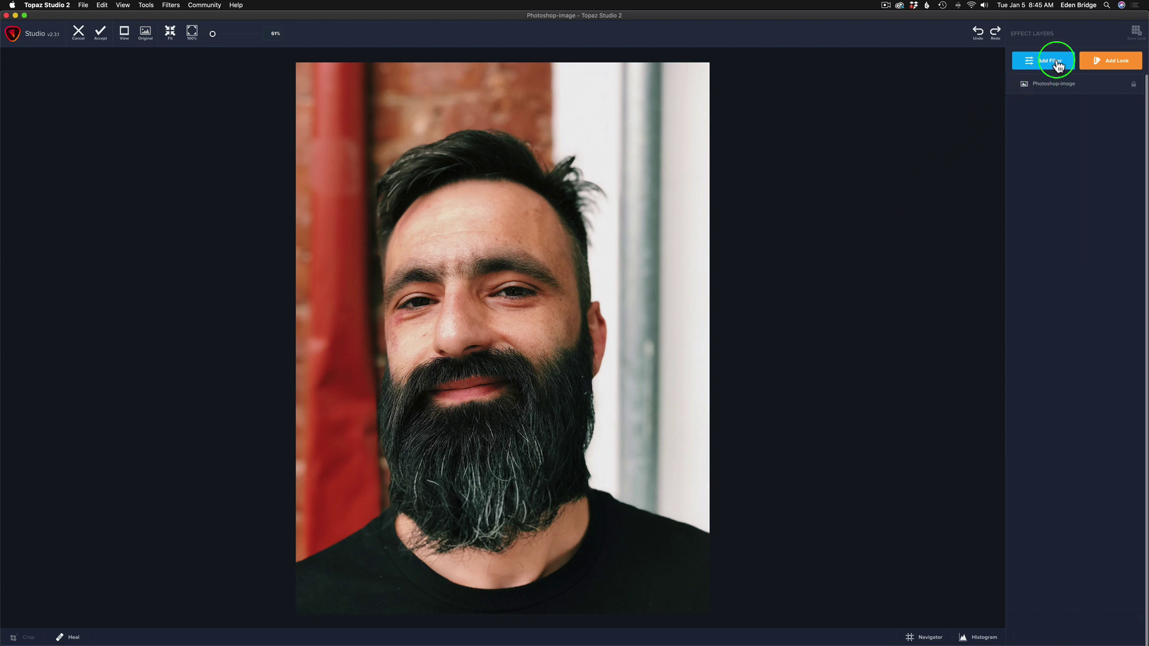
Add the Stylistic Impression filter to the portrait with its default stroke settings.
click(1057, 62)
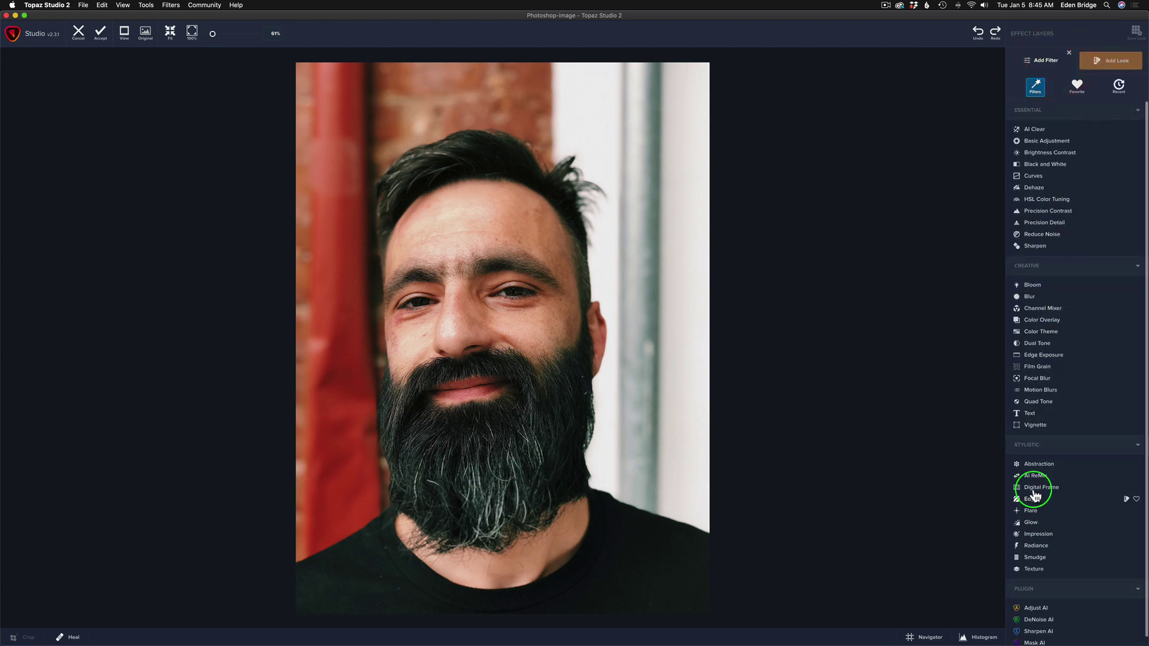
click(1037, 535)
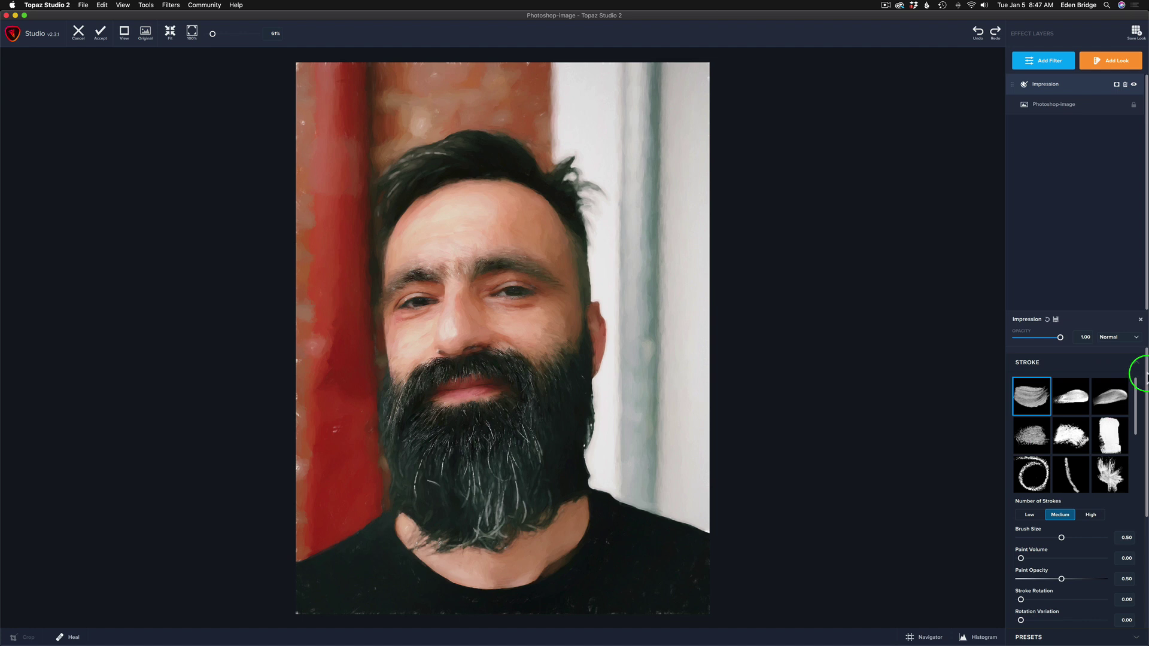
mouse_move(1146, 376)
mouse_down()
mouse_move(1144, 495)
mouse_move(1146, 341)
mouse_move(1136, 513)
mouse_up()
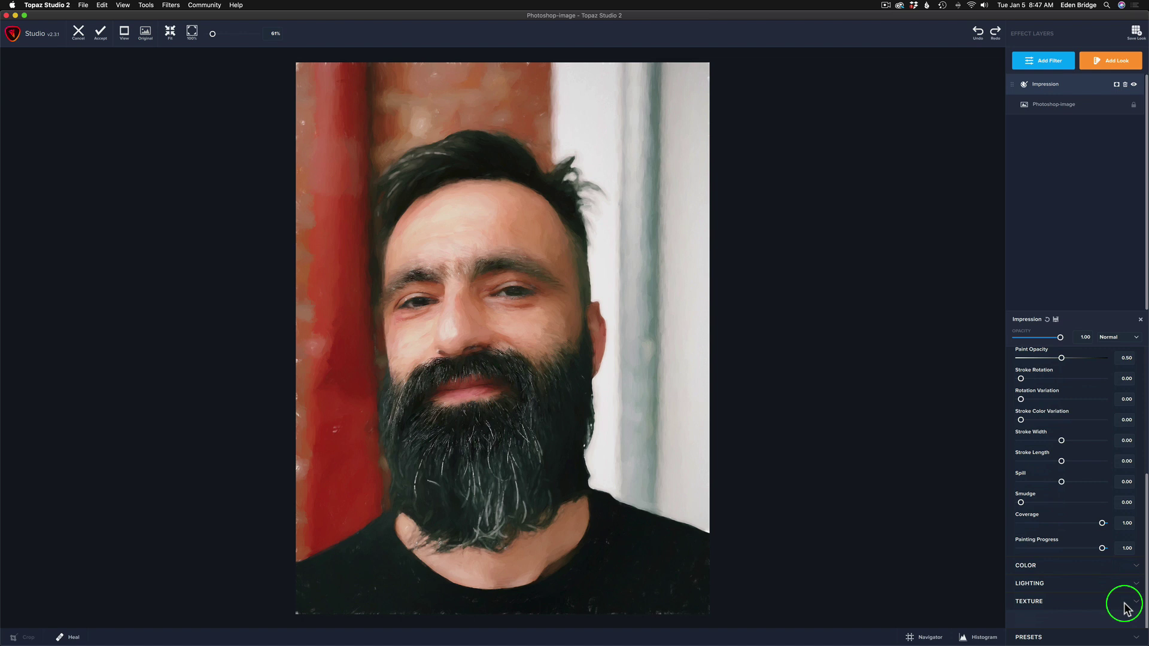
Expand Impression's Texture section and set Background Type to Original.
click(1144, 600)
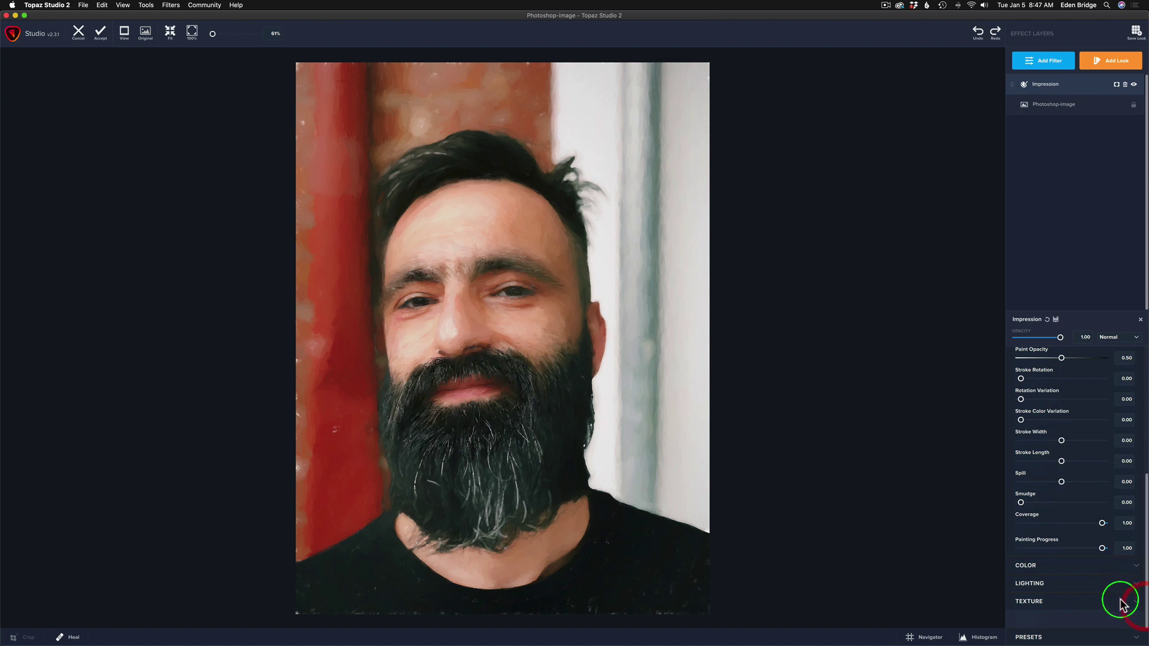
scroll(1137, 545, down, 5)
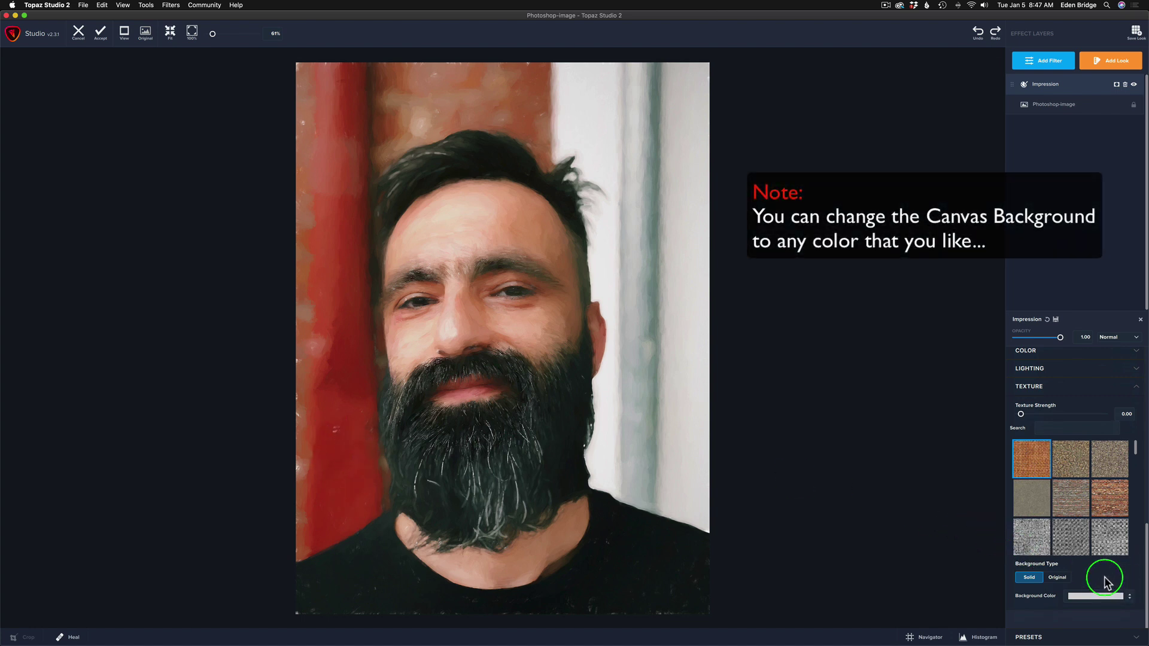
click(1058, 578)
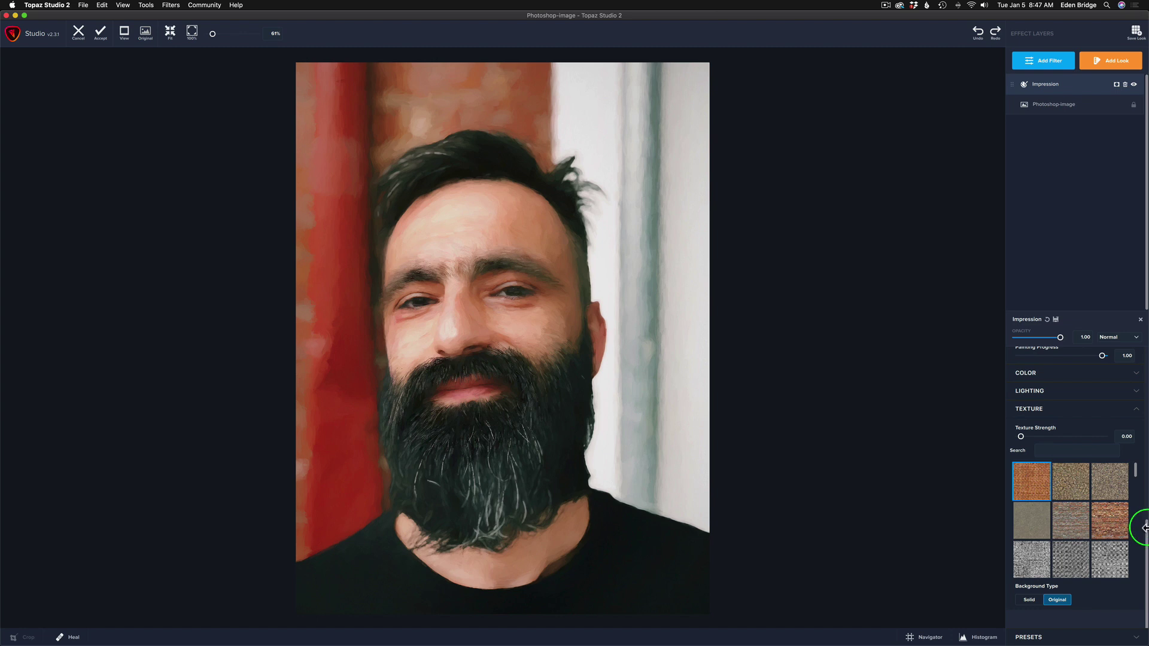
drag(1144, 530, 1143, 331)
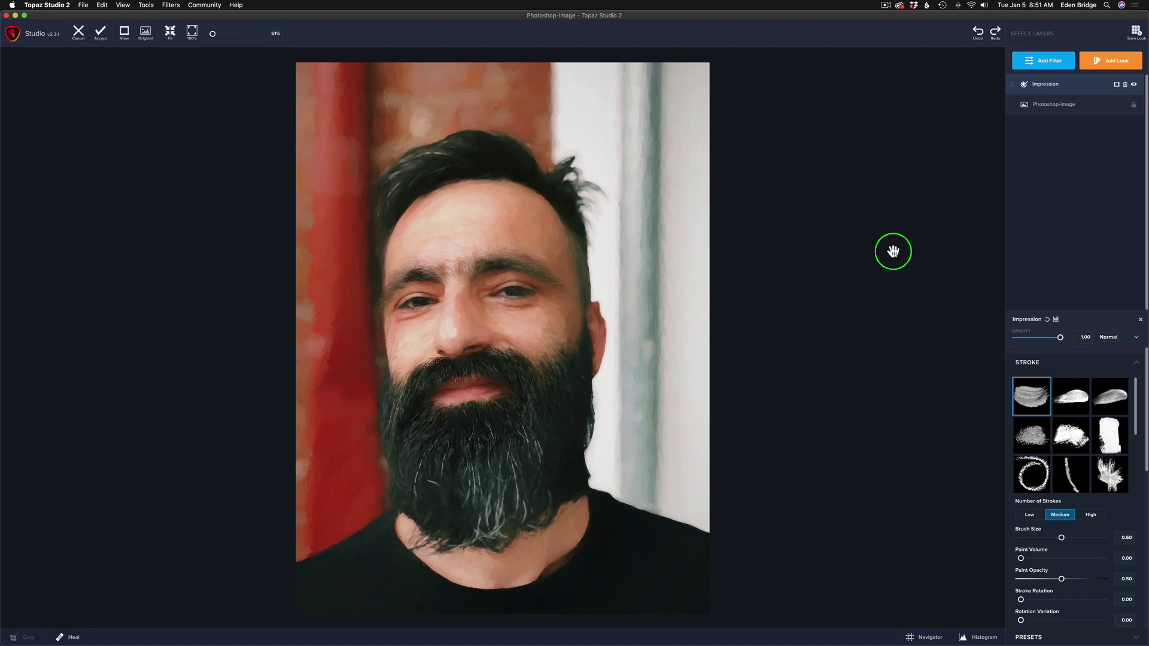
Switch the Impression stroke style to the second brush thumbnail.
click(1069, 394)
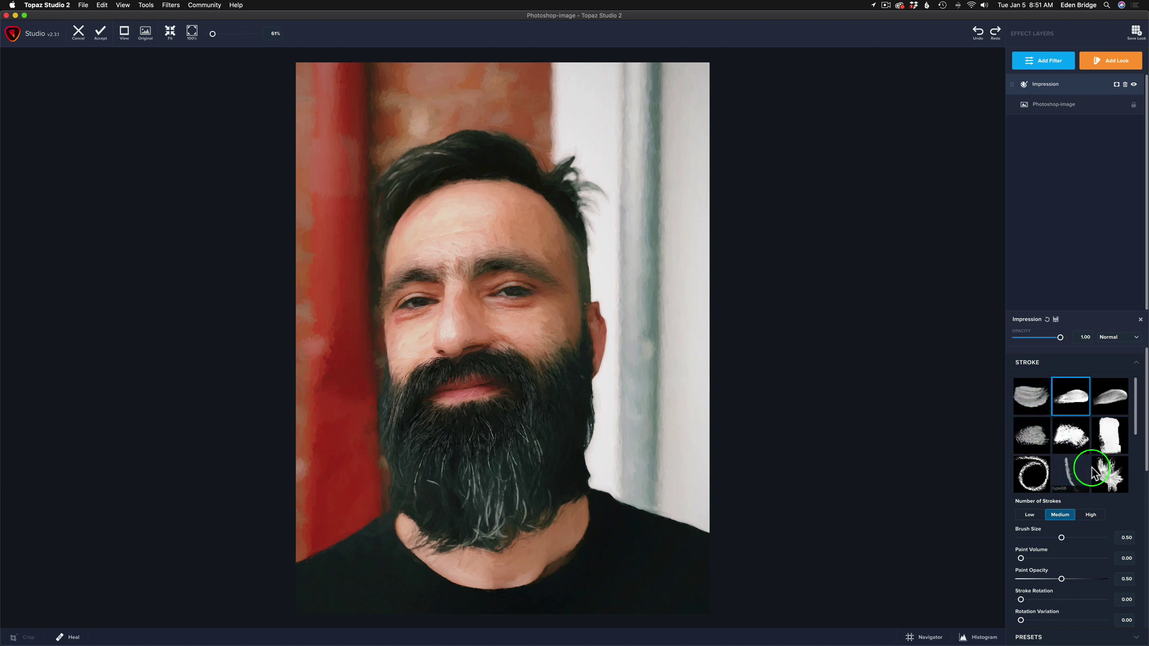
mouse_move(1144, 431)
mouse_down()
mouse_move(1146, 470)
mouse_move(1136, 411)
mouse_up()
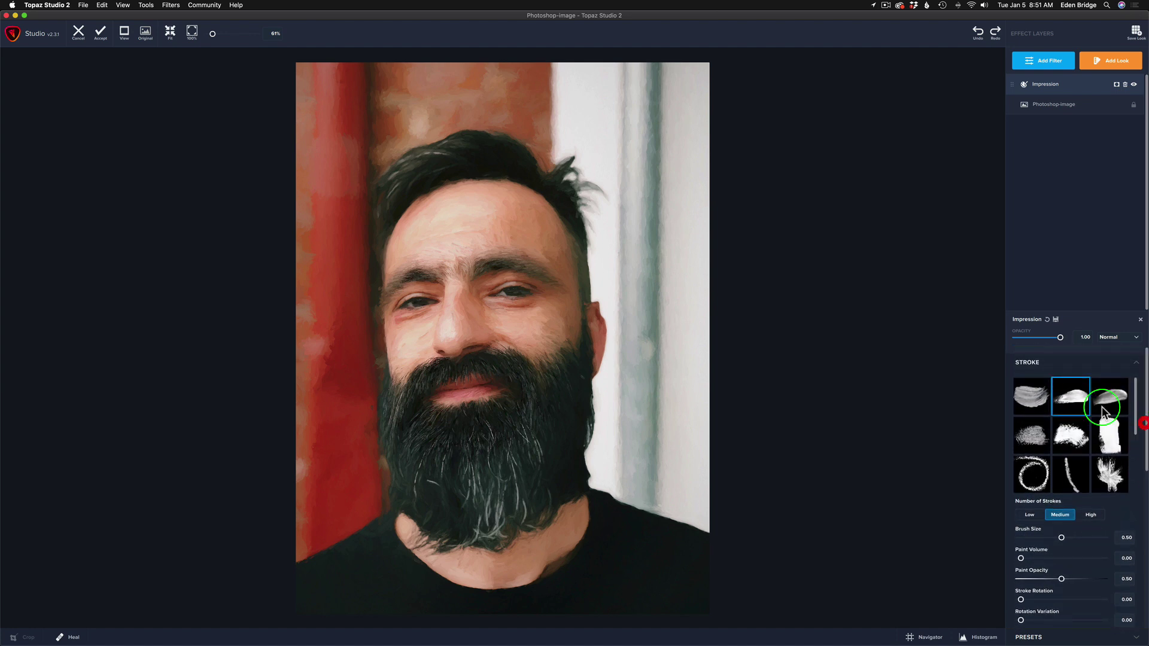
drag(1144, 456, 1146, 485)
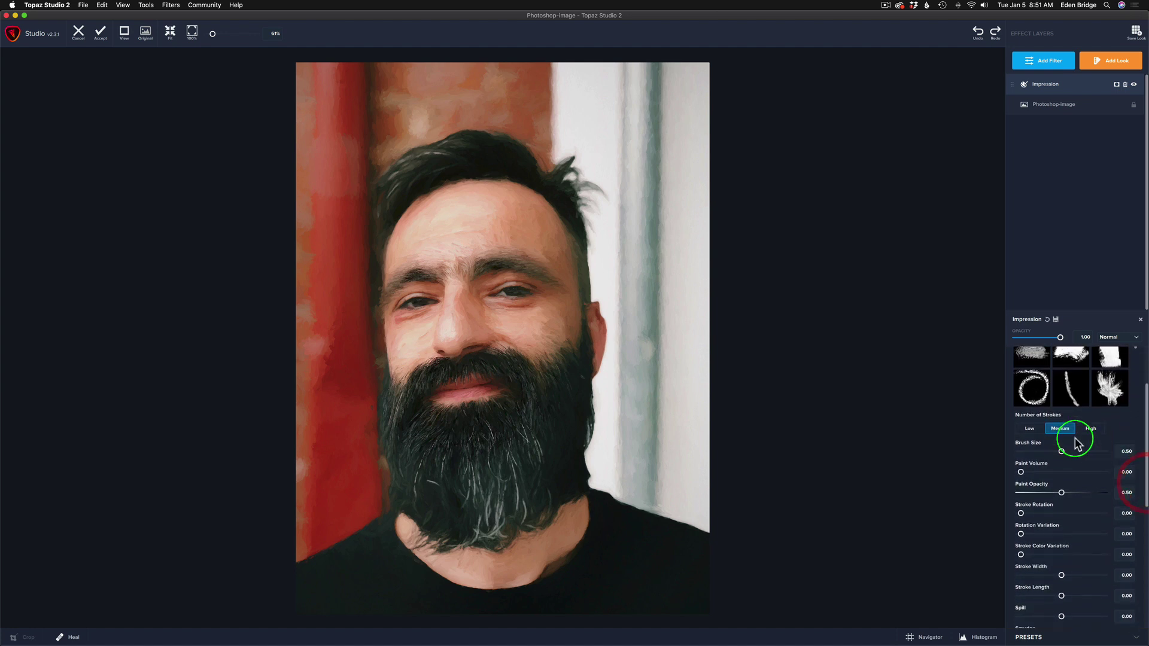
Set Number of Strokes to Low and bring Brush Size down to 0.24.
click(1031, 428)
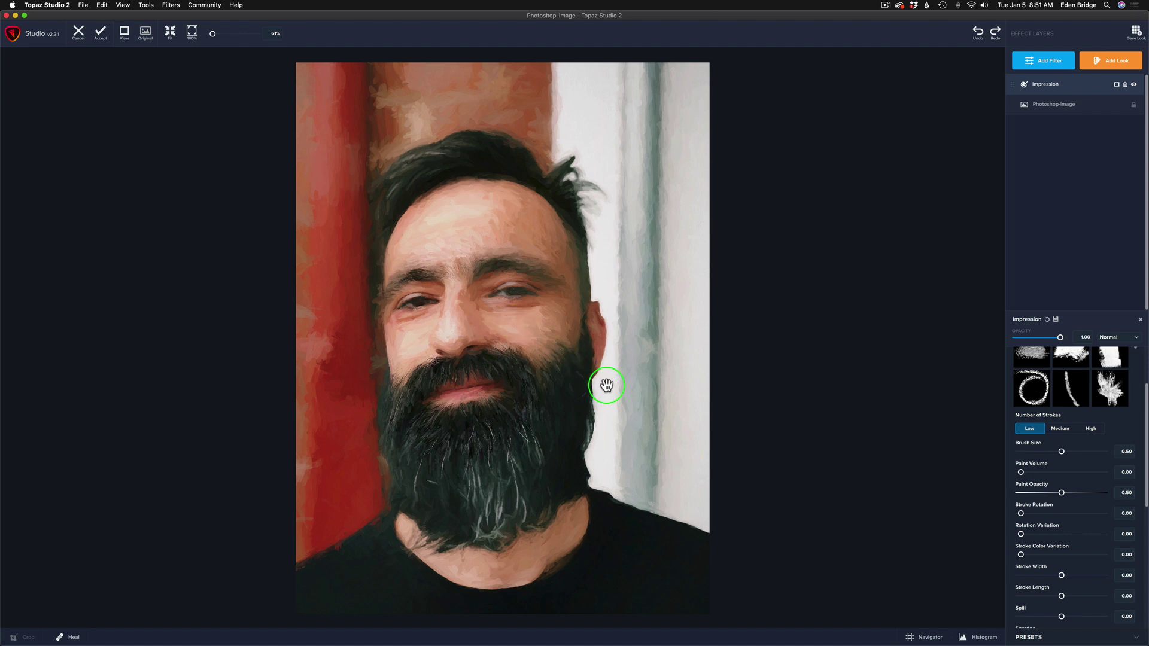
drag(1062, 453, 1102, 456)
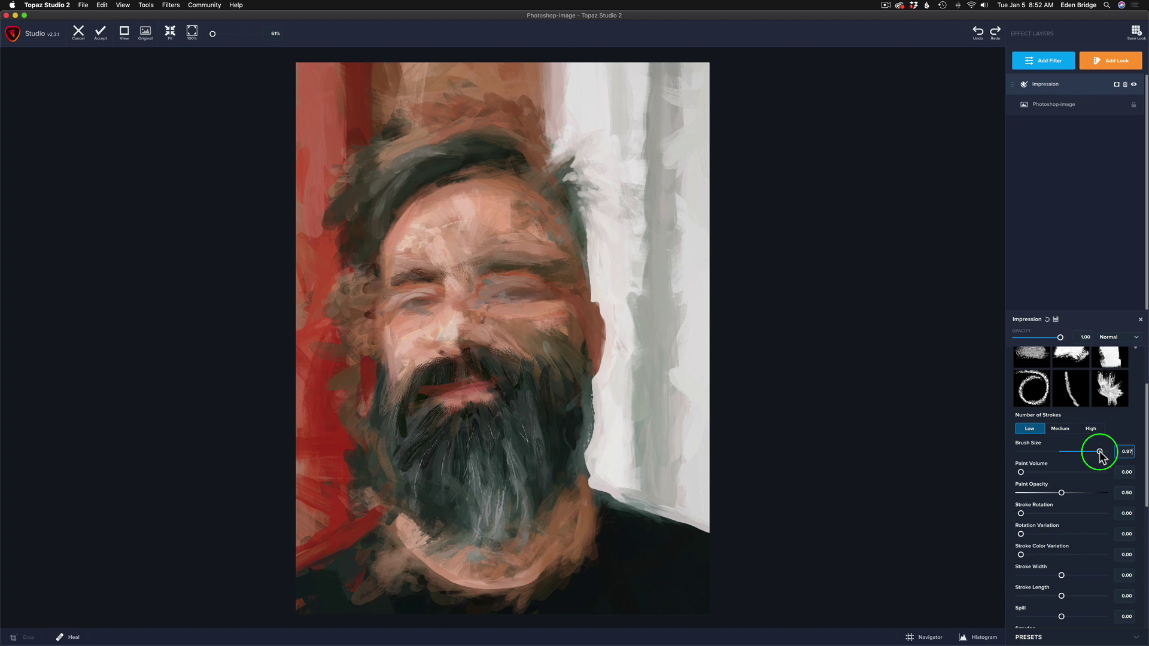
drag(1101, 456, 1042, 456)
drag(1042, 456, 1042, 456)
click(1043, 456)
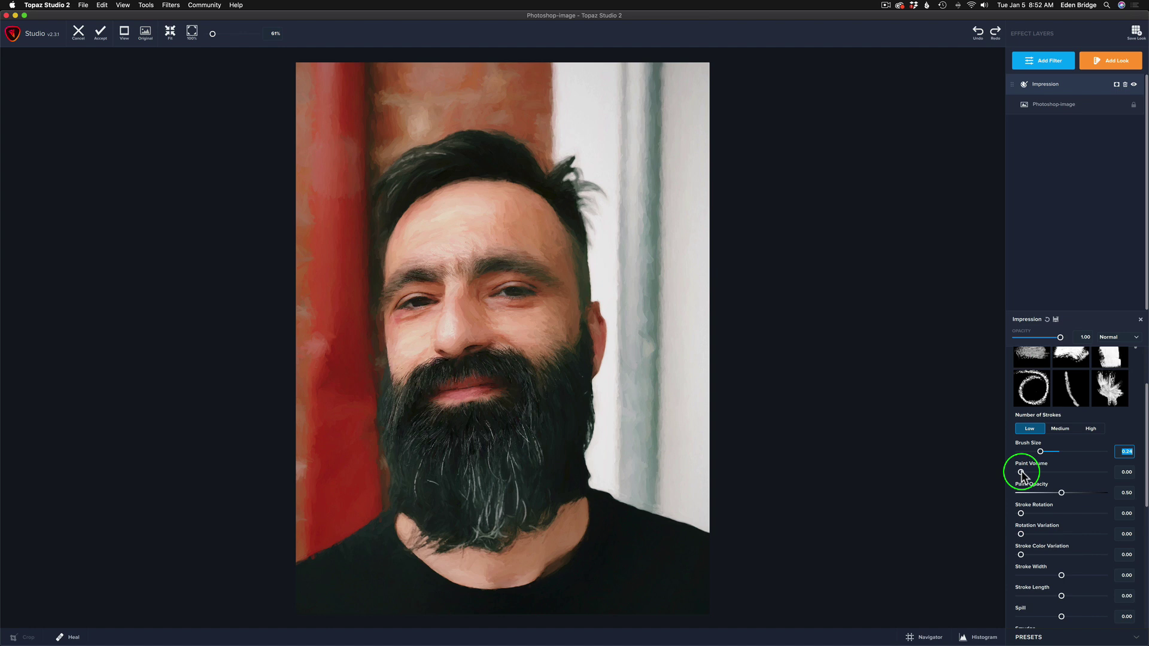
Try several Paint Volume values and settle it at about 0.32.
drag(1021, 472, 1091, 473)
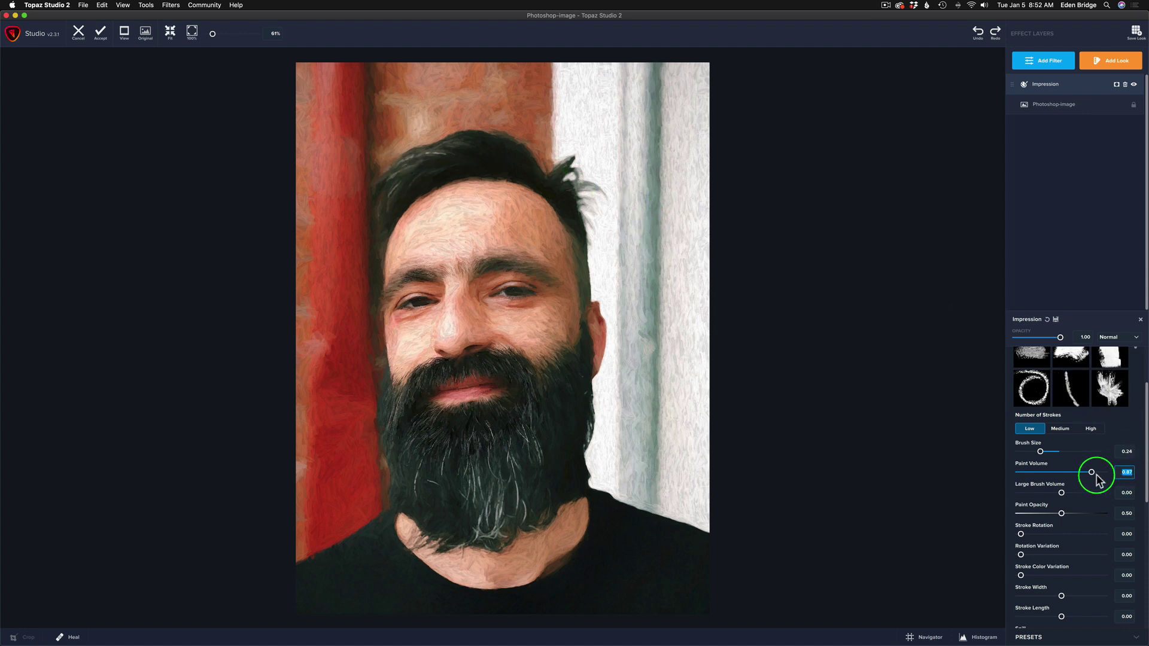
mouse_move(1092, 474)
mouse_down()
mouse_move(1036, 473)
mouse_move(1061, 474)
mouse_up()
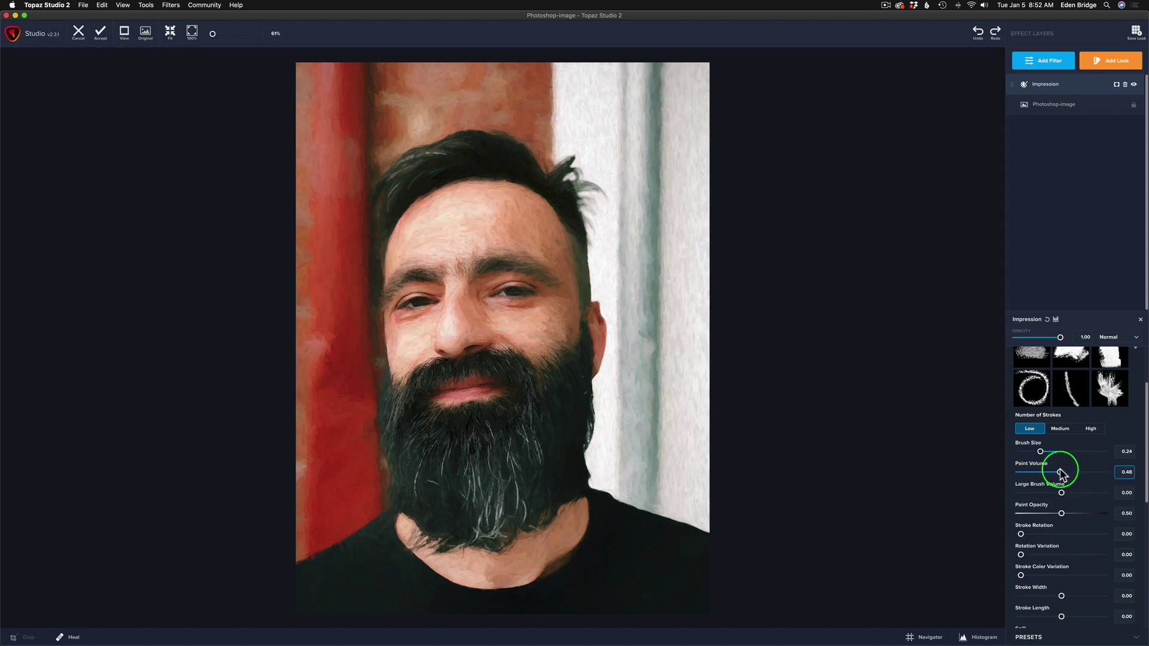
mouse_move(1061, 473)
mouse_down()
mouse_move(1082, 474)
mouse_move(1047, 475)
mouse_up()
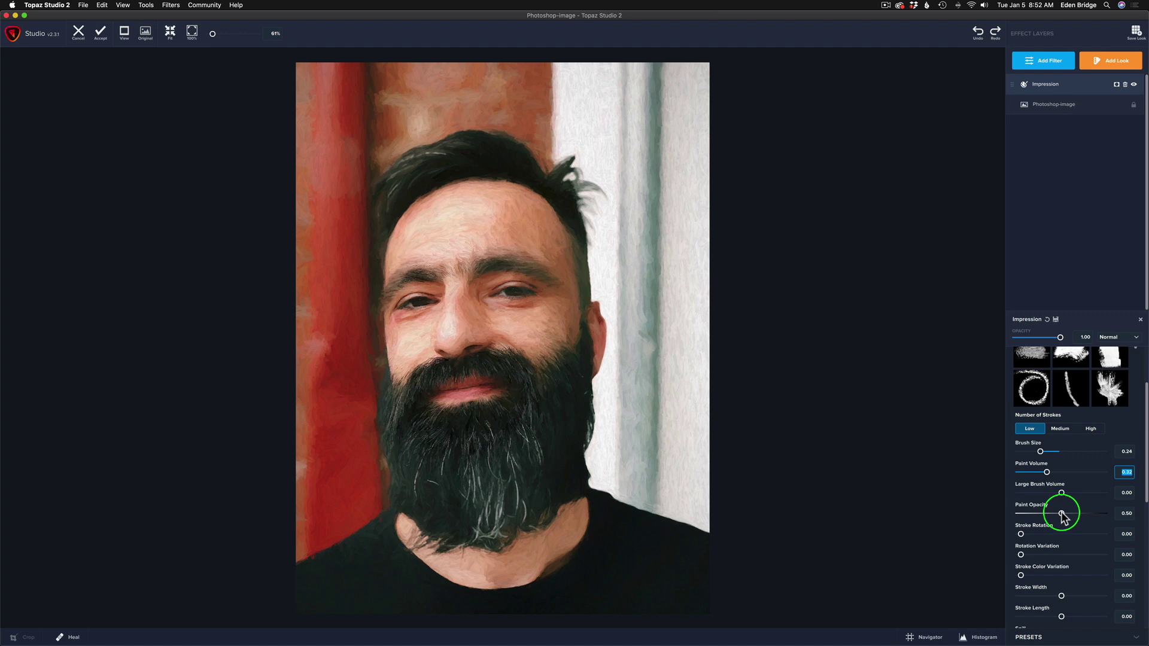
Set the Impression Paint Opacity to 0.70.
drag(1062, 513, 1112, 520)
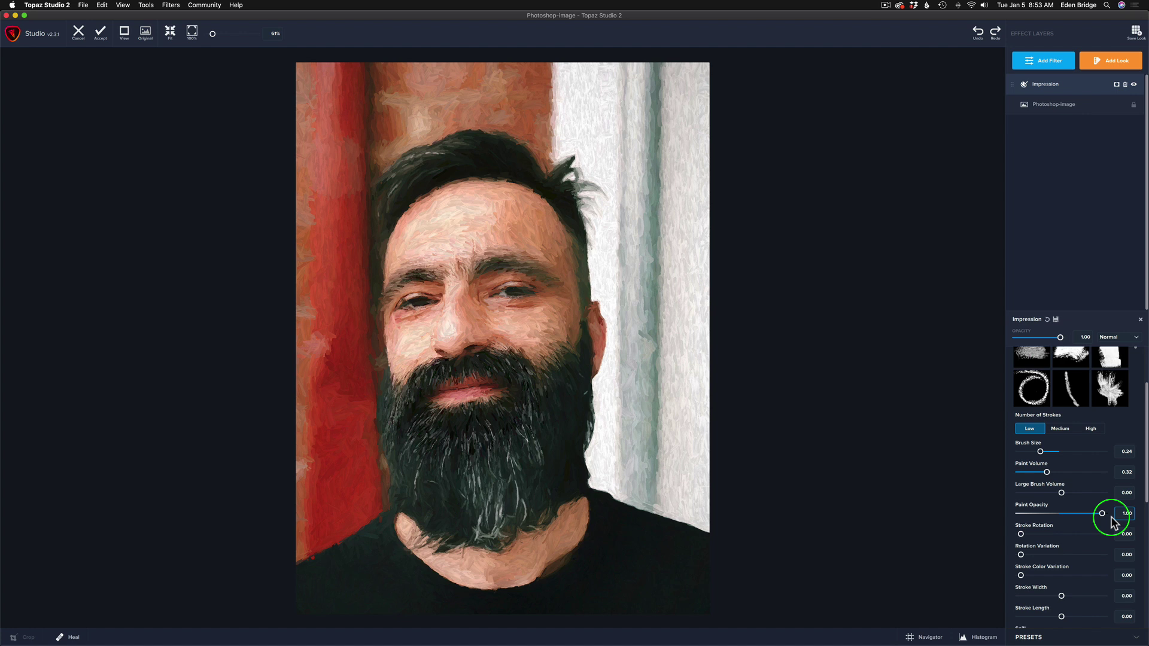
drag(1111, 521, 1079, 522)
drag(505, 347, 505, 314)
Lower Stroke Color Variation to 0.34.
mouse_move(521, 333)
mouse_down()
mouse_move(1008, 546)
mouse_move(1057, 546)
mouse_move(1055, 565)
mouse_move(1029, 577)
mouse_up()
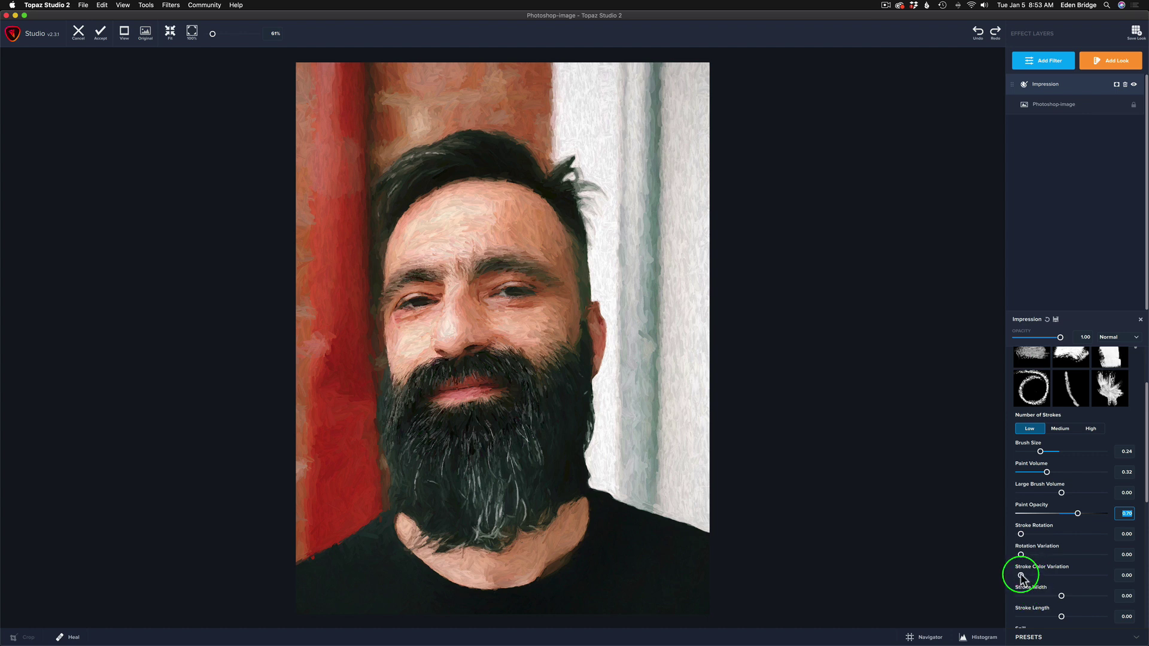
click(1020, 576)
drag(1021, 577, 1066, 578)
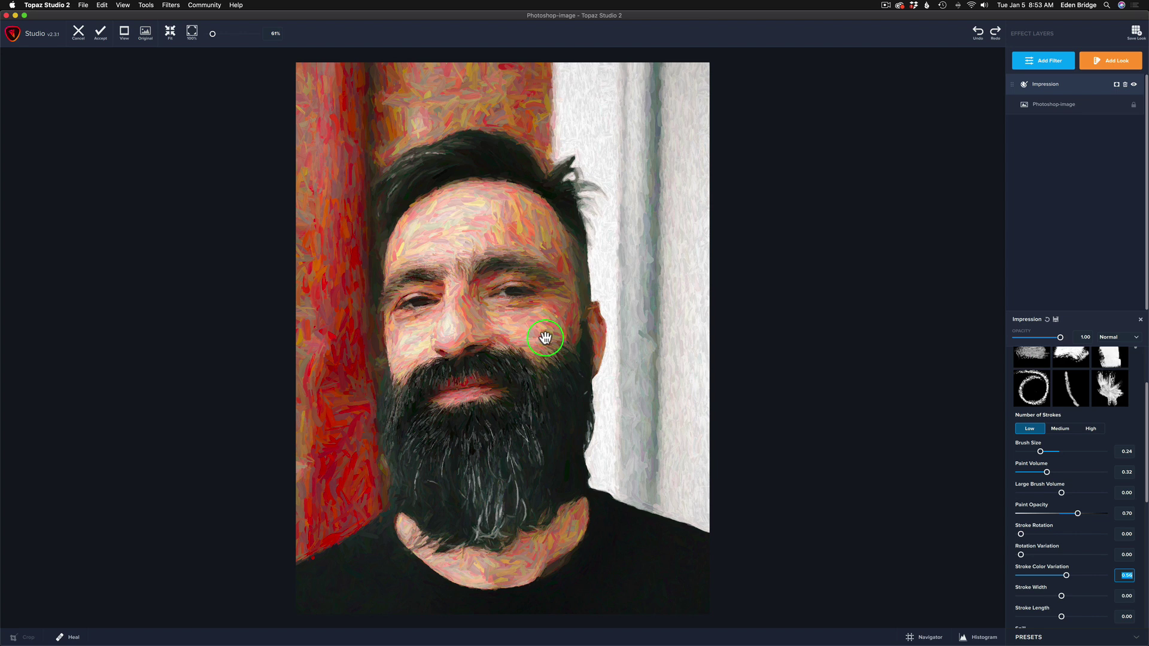
click(1064, 574)
drag(1066, 575, 1048, 576)
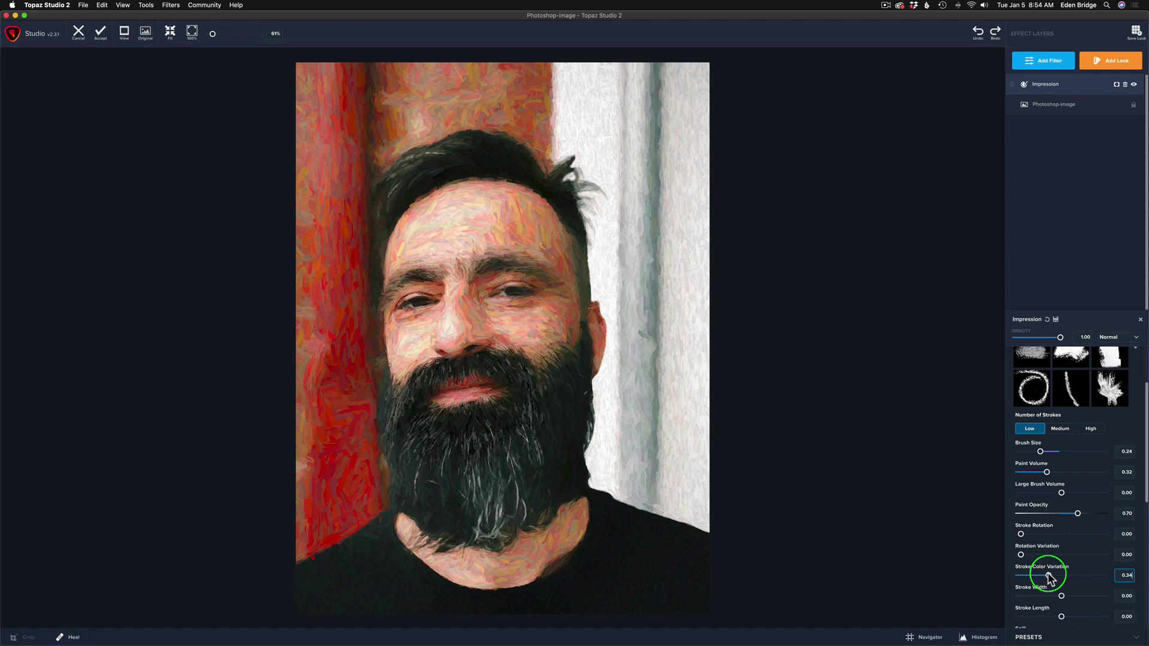
drag(1049, 577, 1048, 577)
click(1021, 515)
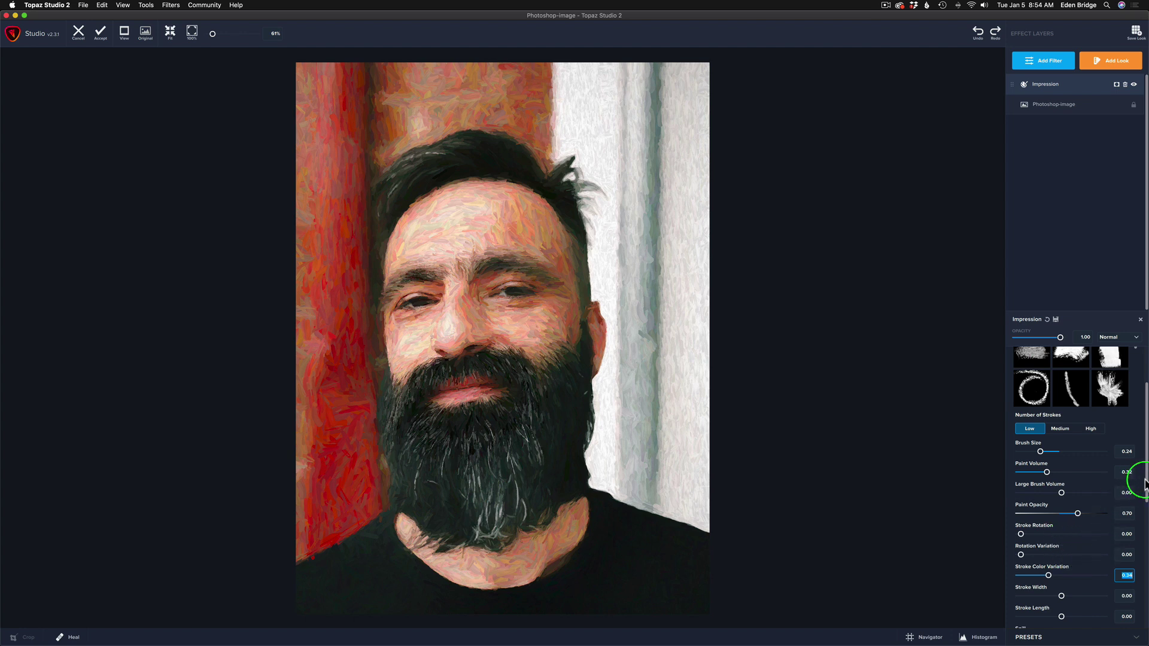
Set Stroke Width to 0.30 and shorten Stroke Length from 1.00 to 0.33.
drag(1144, 480, 1142, 520)
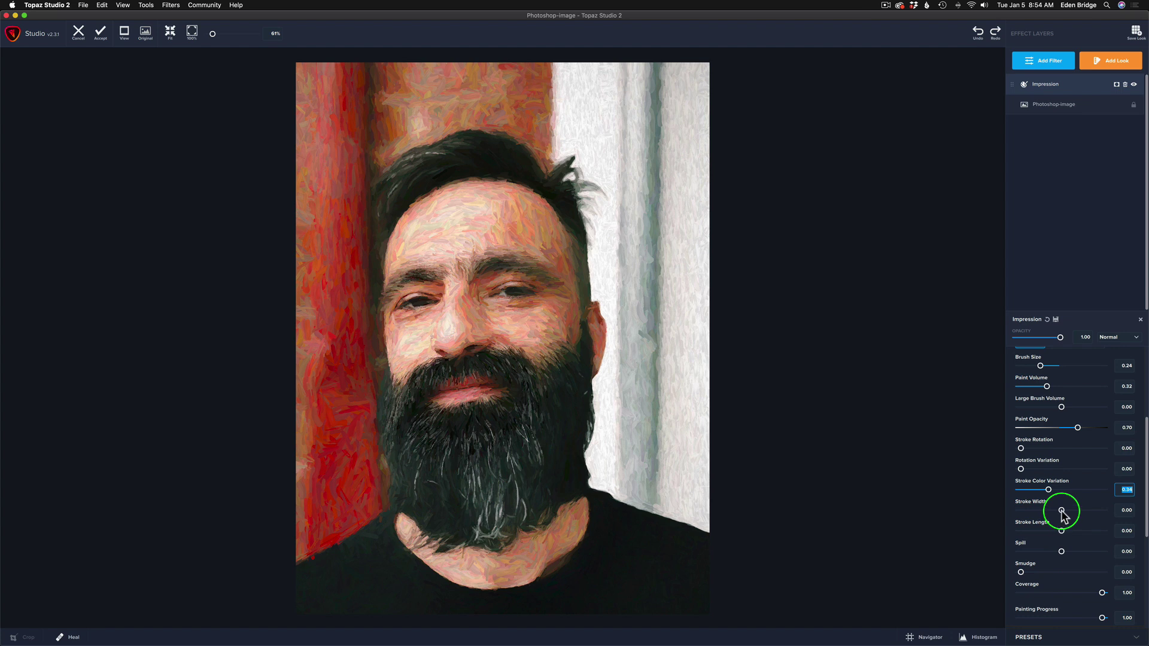
mouse_move(1061, 510)
mouse_down()
mouse_move(1111, 517)
mouse_move(1066, 513)
mouse_move(1059, 533)
mouse_move(1123, 535)
mouse_up()
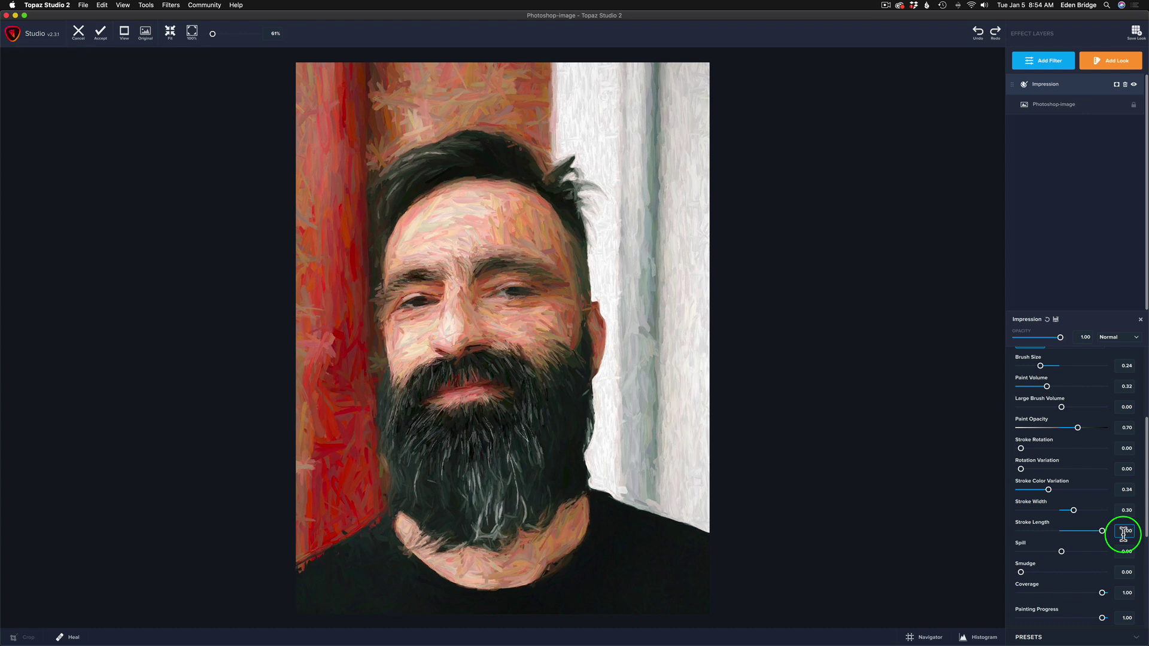
click(1123, 534)
drag(1102, 531, 1072, 528)
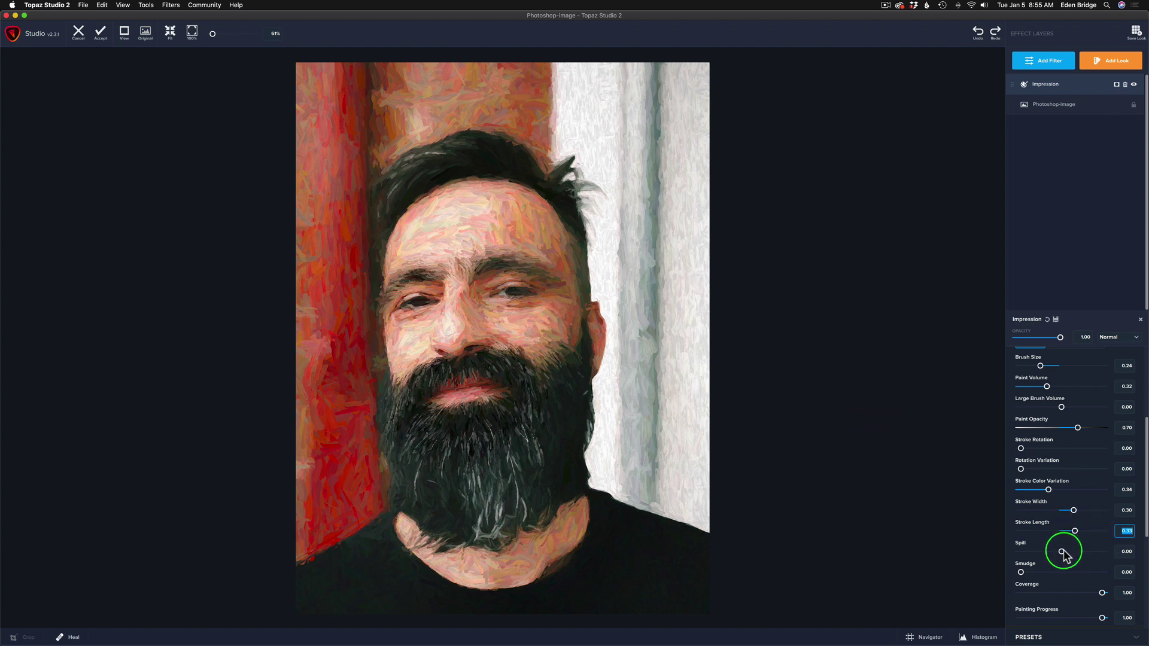
Preview Spill at 1.00, then drag it down to its minimum of -1.00.
drag(1062, 551, 1102, 551)
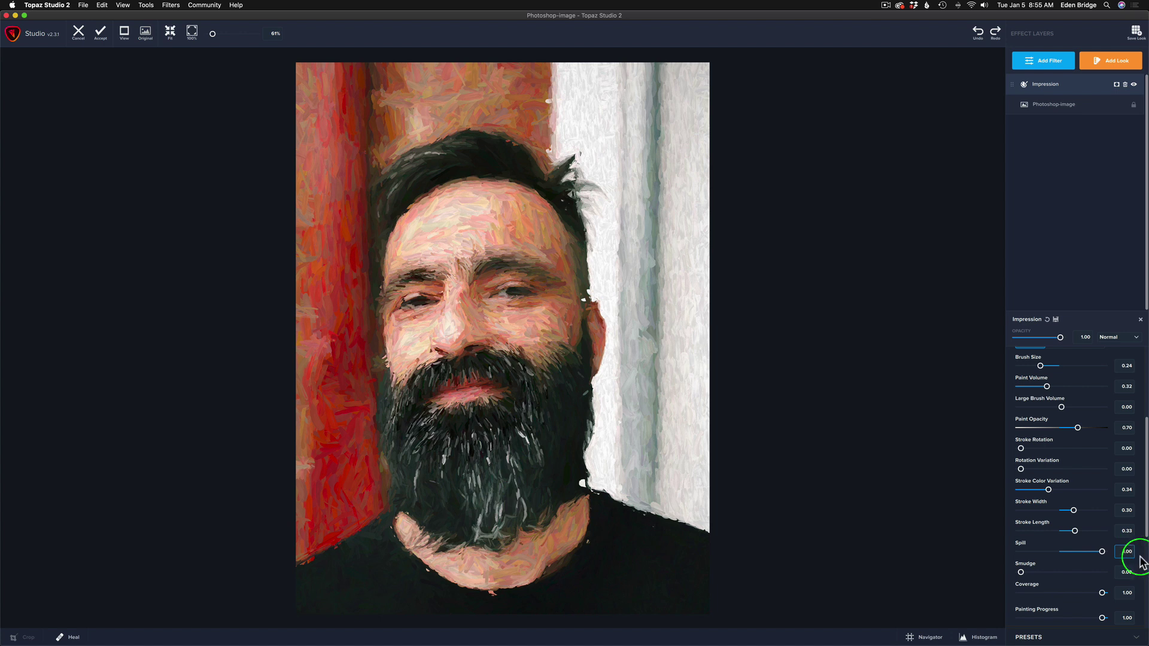
click(1129, 553)
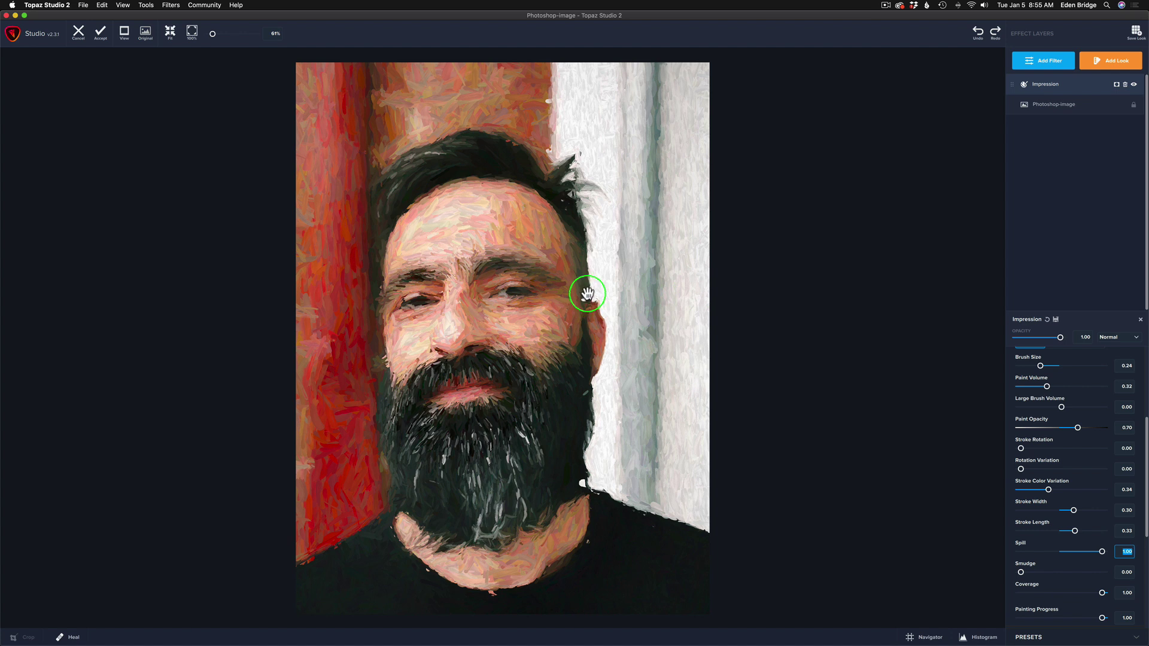
mouse_move(1100, 550)
mouse_down()
mouse_move(1037, 555)
mouse_move(924, 539)
mouse_up()
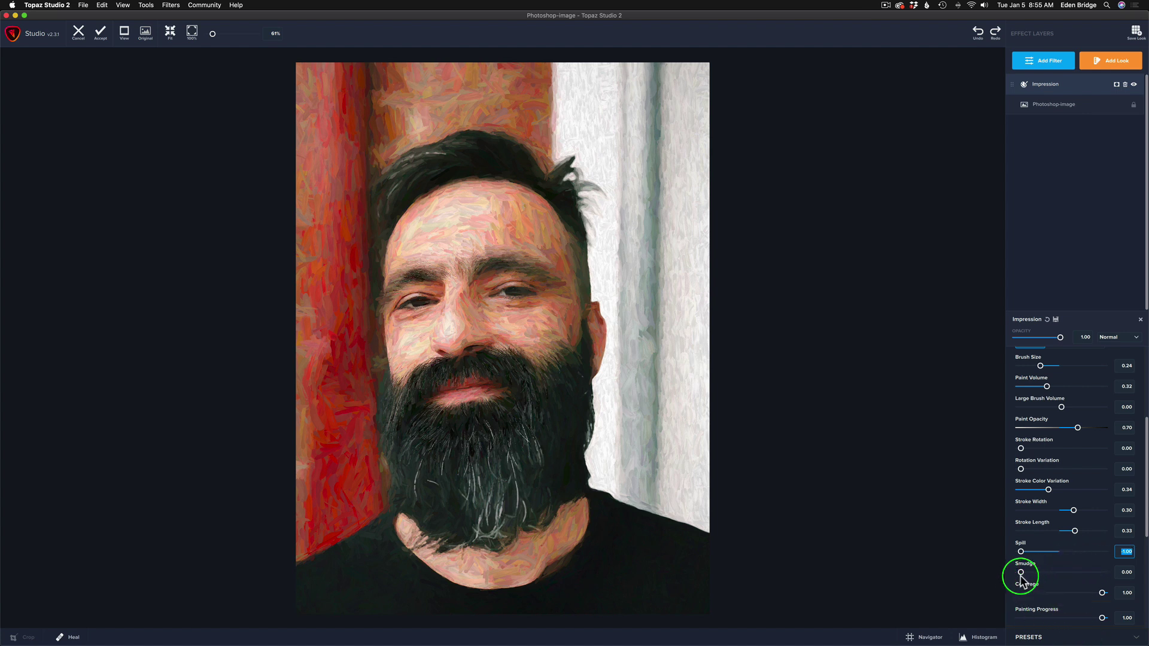
drag(1145, 515, 1145, 561)
Test Smudge at about 0.82 and at 0.00, then settle it at 0.25.
click(1020, 449)
drag(1021, 450, 499, 327)
scroll(500, 331, up, 5)
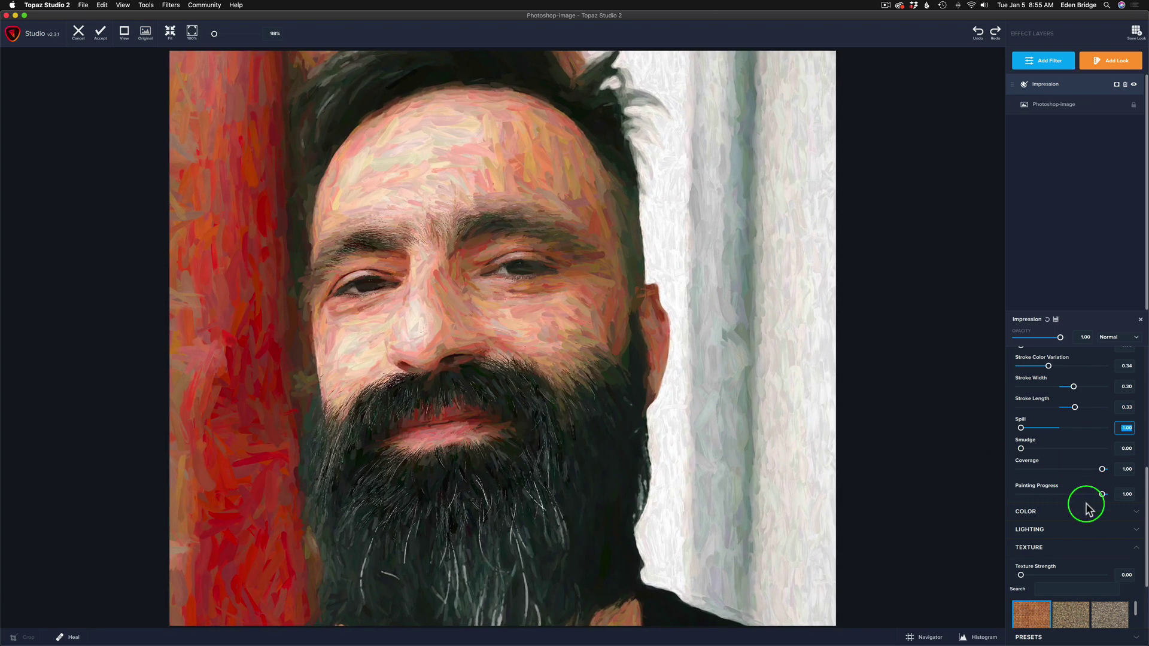
click(1022, 449)
drag(1022, 449, 1087, 459)
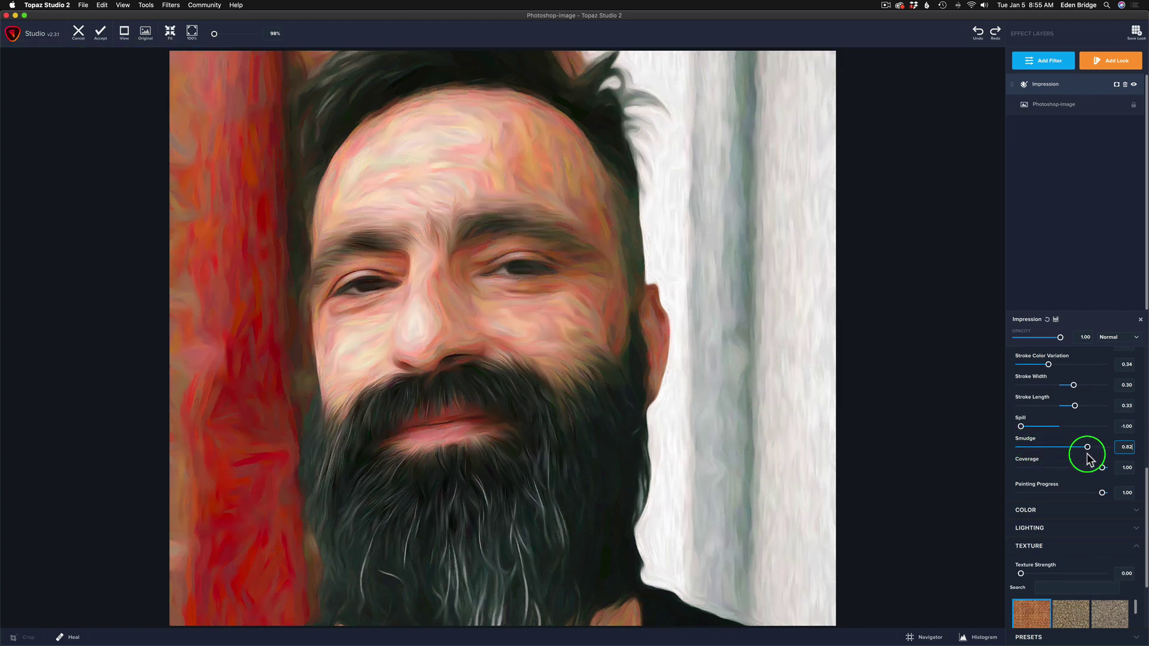
scroll(609, 364, down, 5)
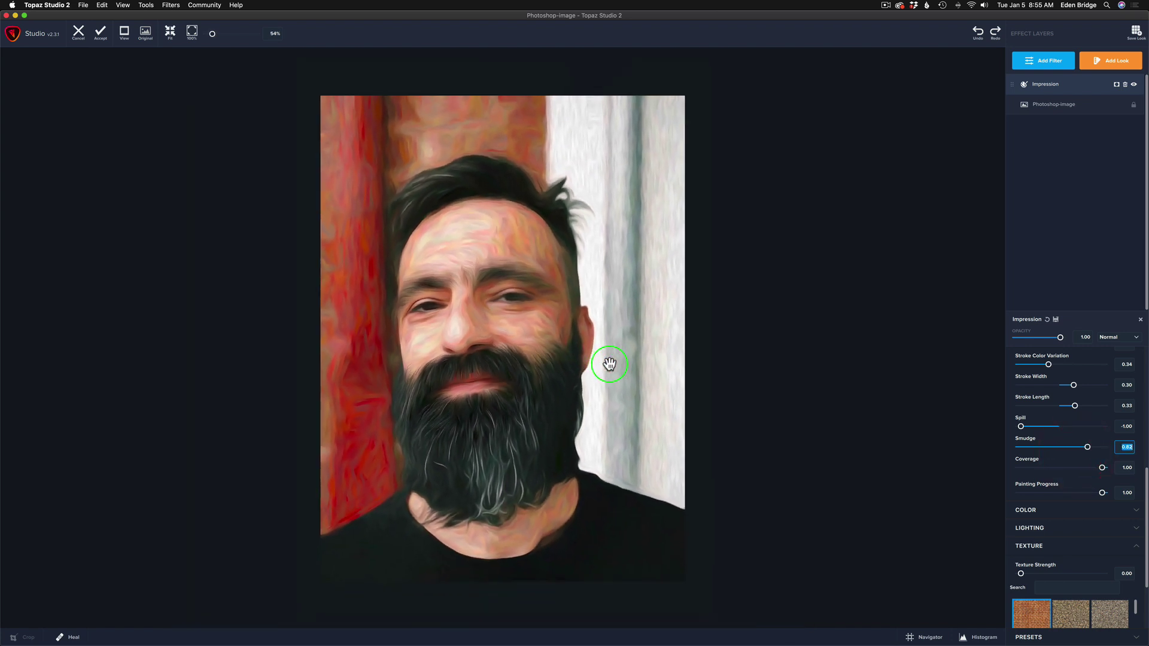
scroll(609, 365, down, 1)
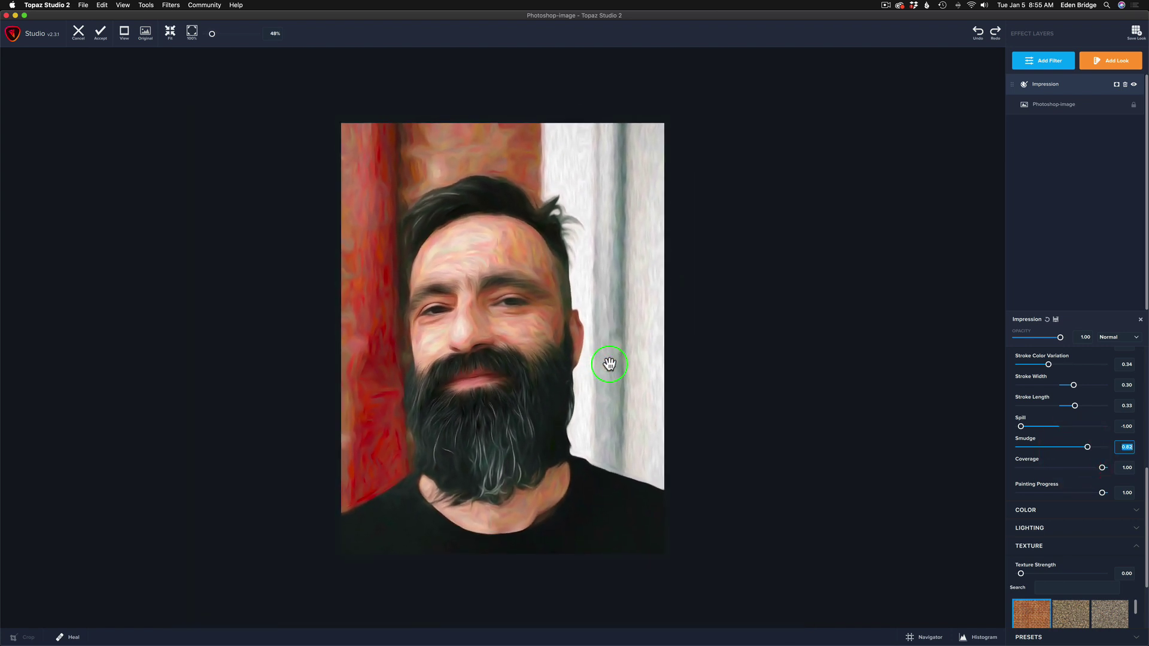
scroll(609, 364, up, 5)
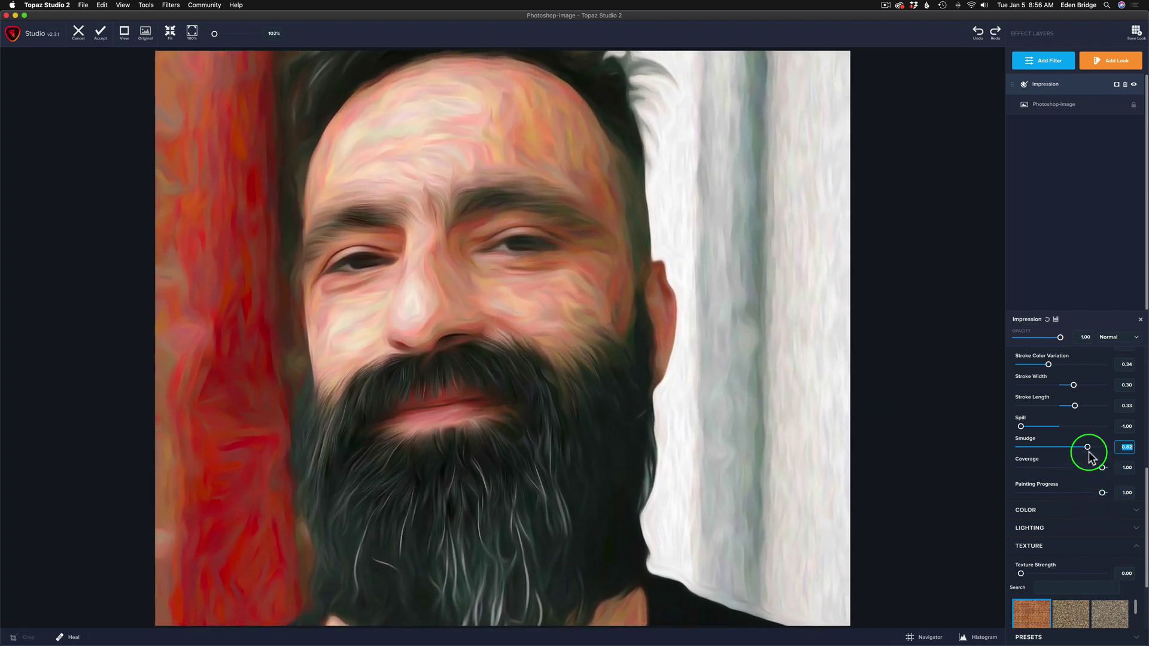
mouse_move(1087, 447)
mouse_down()
mouse_move(999, 449)
mouse_move(1032, 450)
mouse_up()
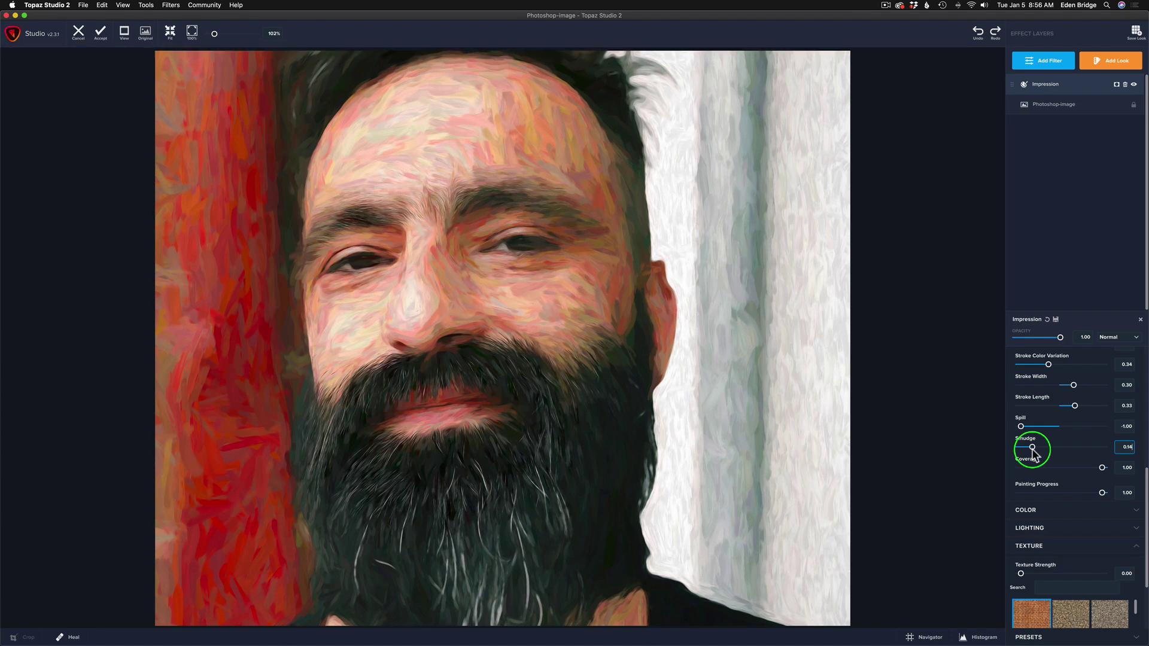
drag(1032, 450, 1042, 451)
click(775, 403)
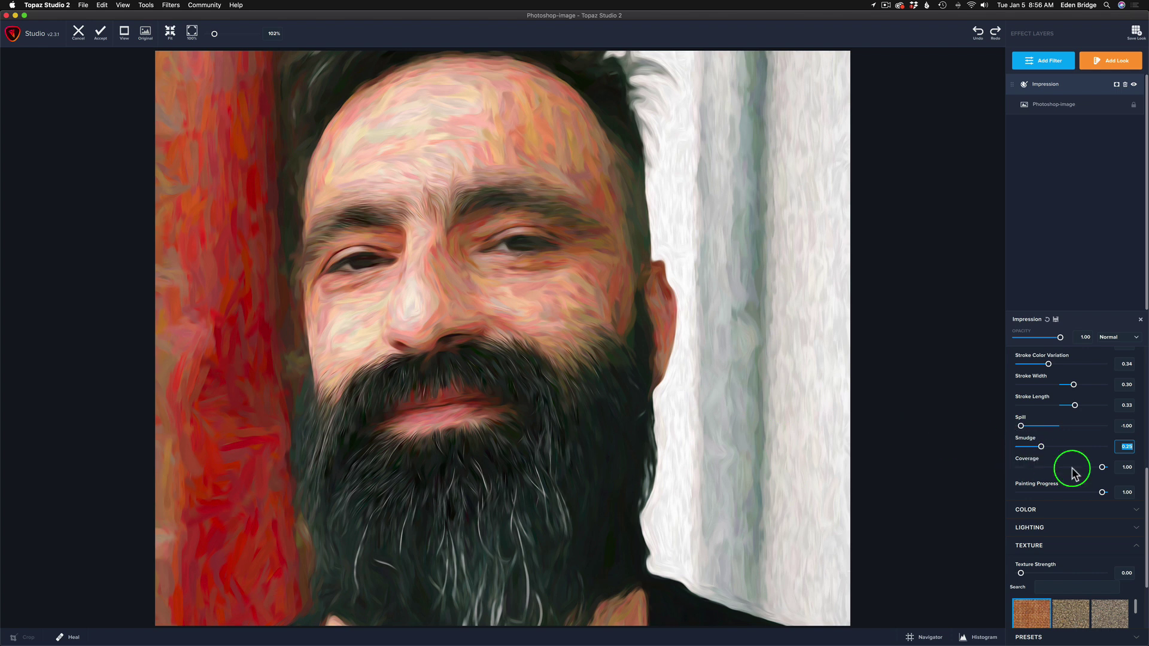
drag(587, 367, 566, 364)
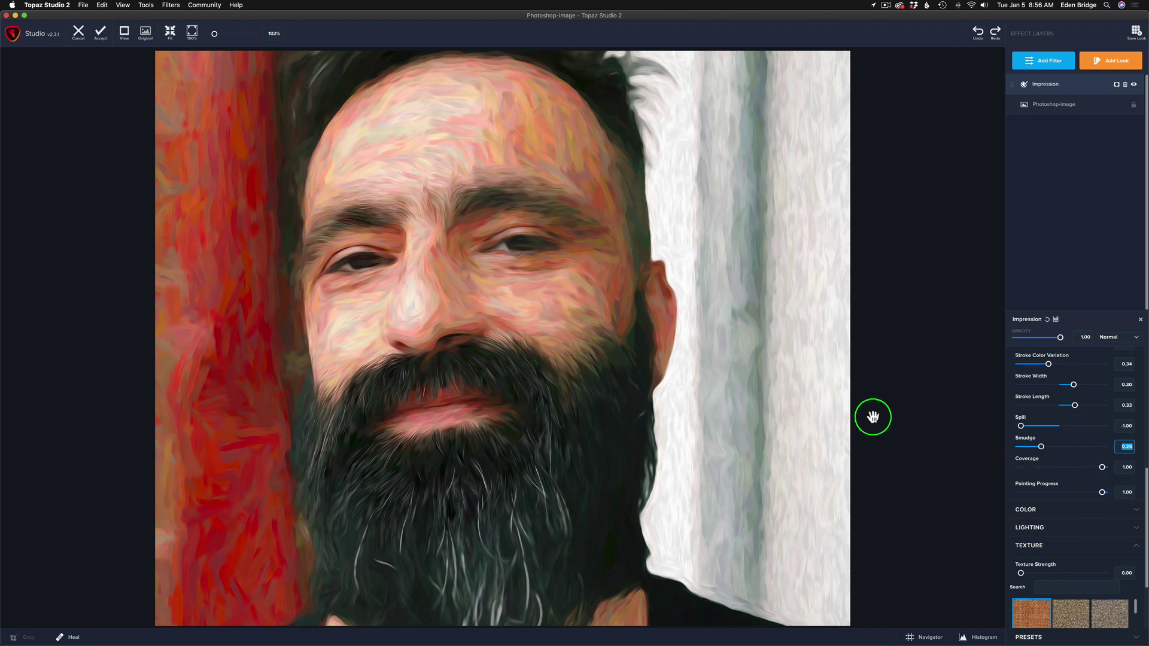
scroll(494, 308, down, 5)
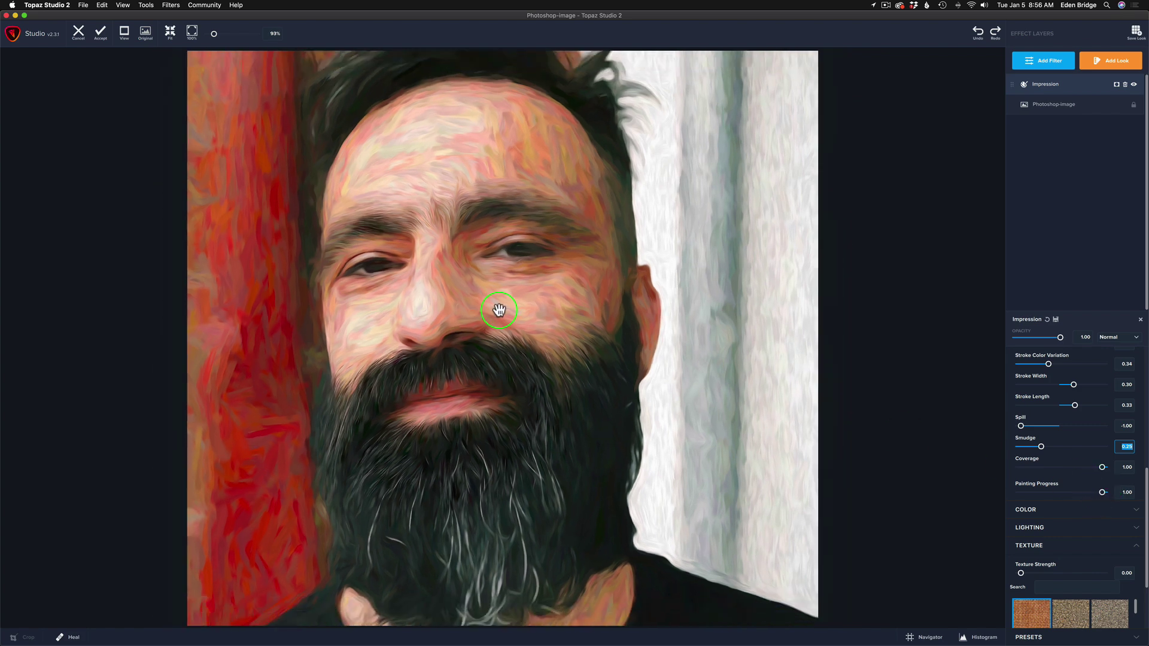
scroll(499, 310, down, 1)
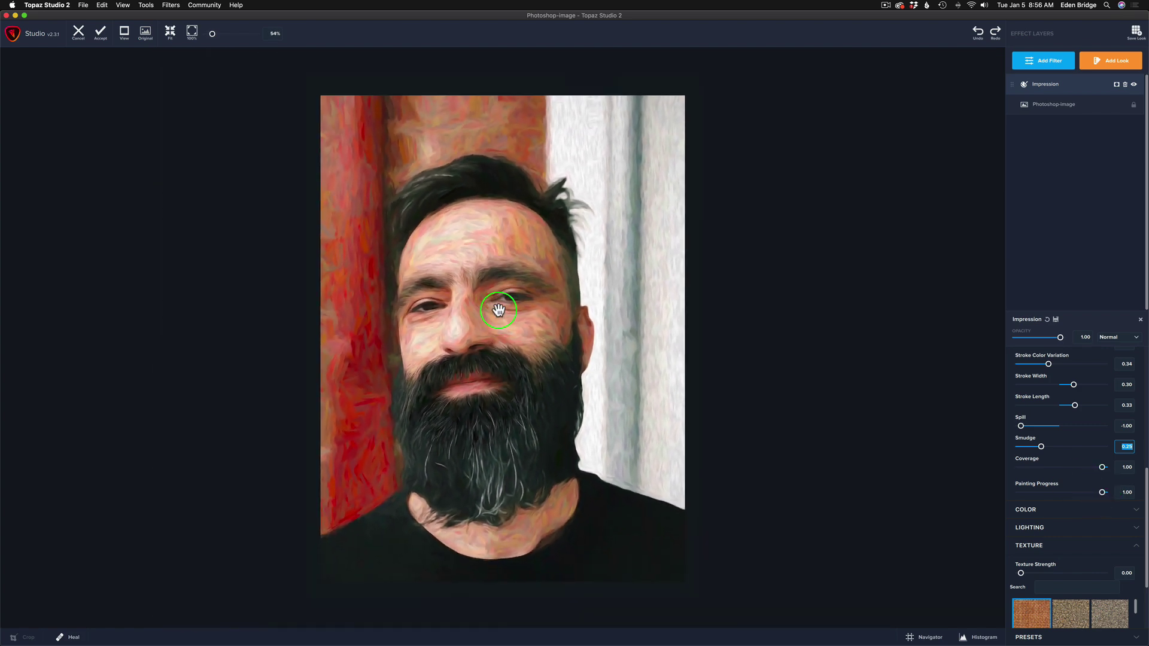
scroll(499, 310, up, 5)
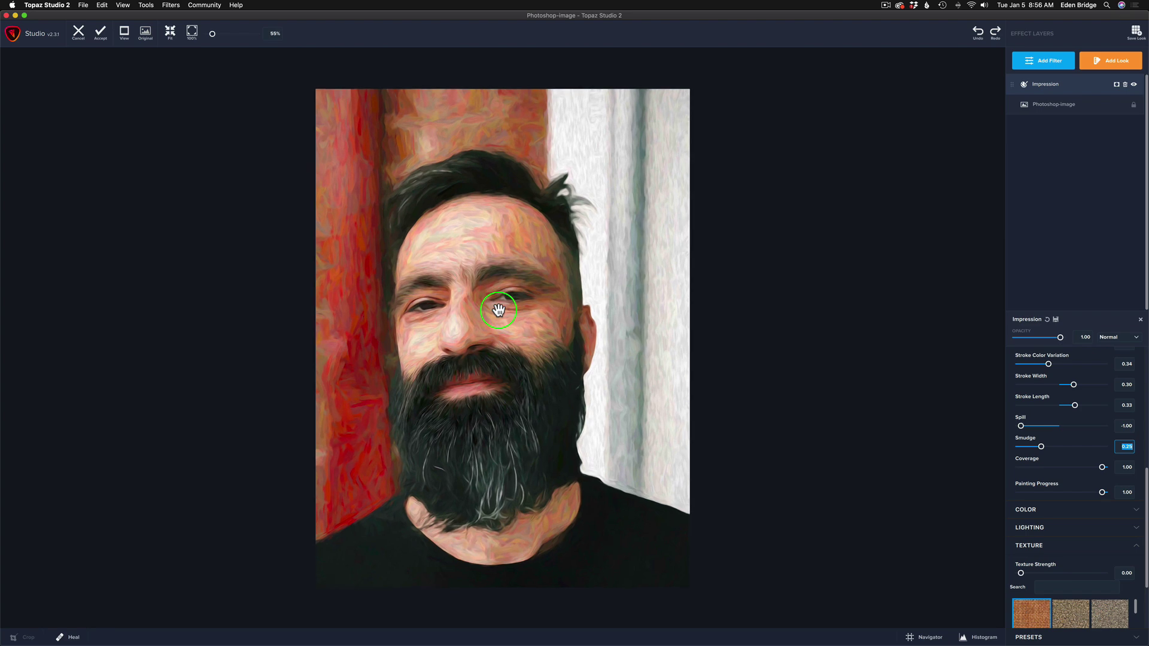
scroll(498, 310, up, 5)
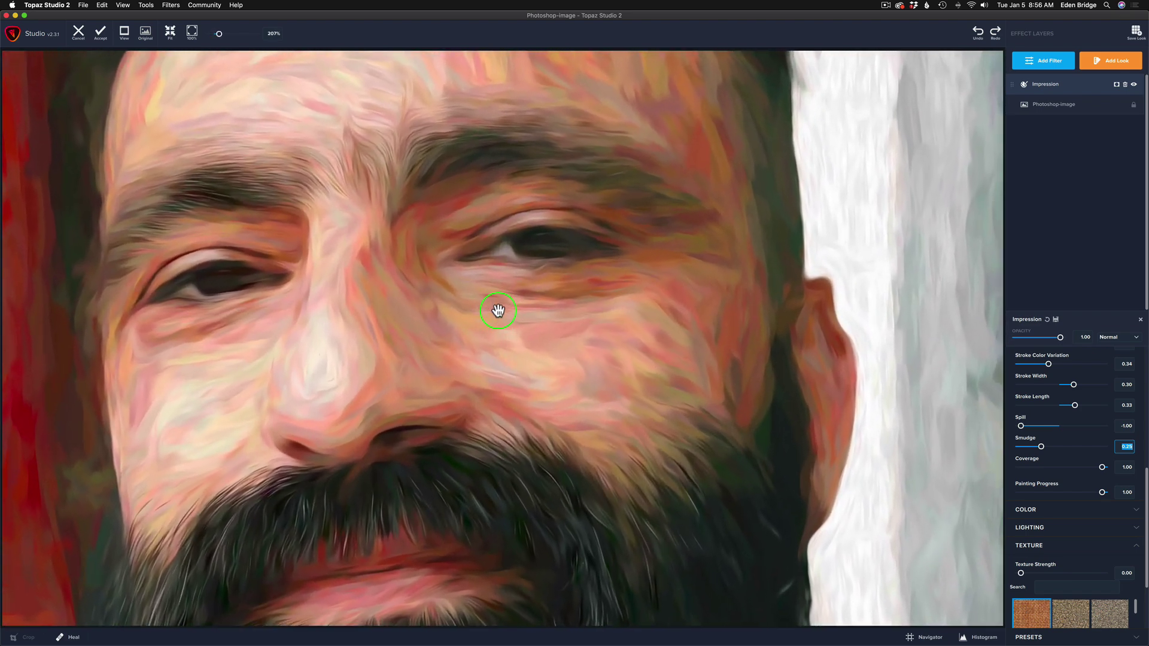
scroll(498, 310, down, 6)
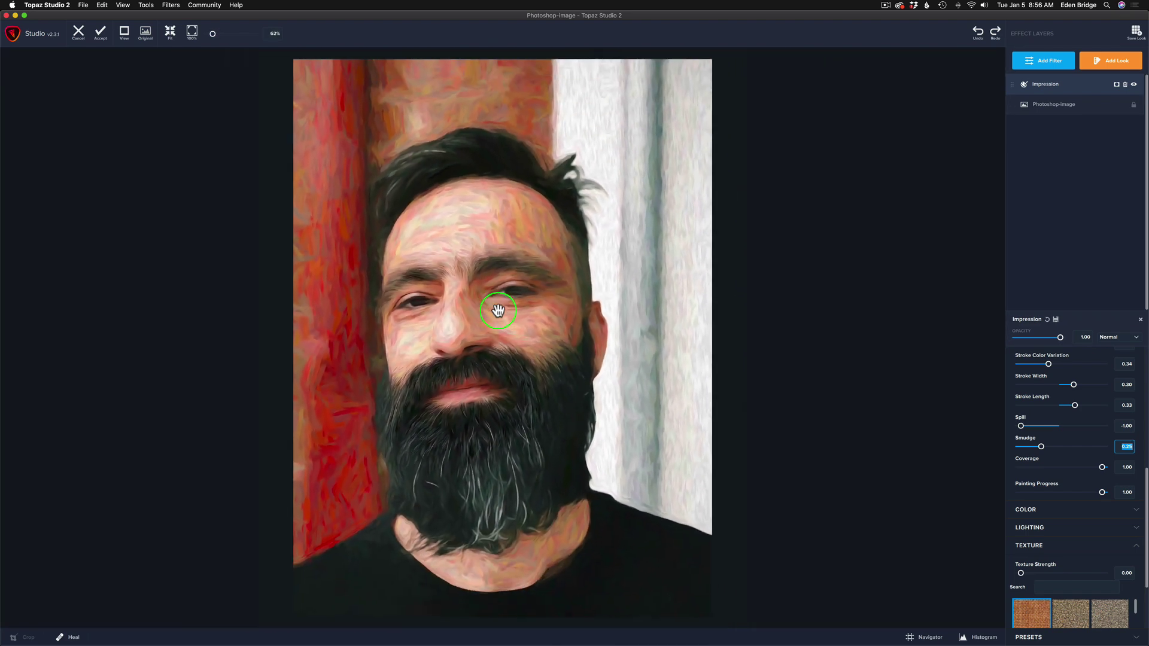
scroll(498, 310, up, 1)
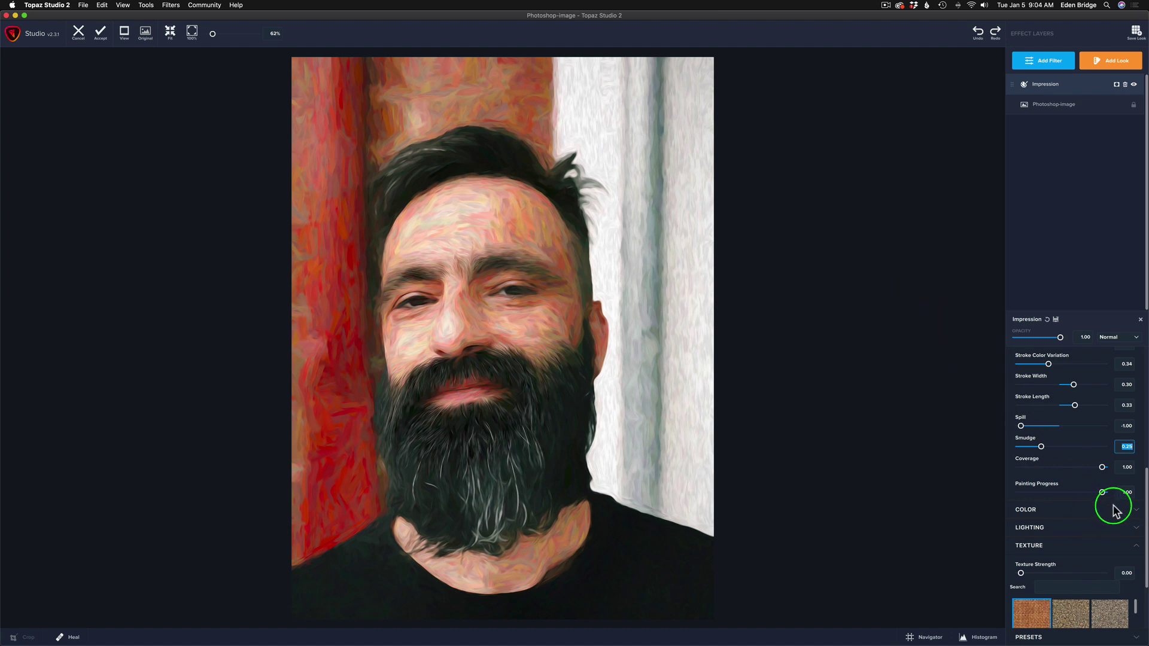
Apply the Canvas I texture to the Impression painting and compare it with the original photo.
drag(1146, 511, 1142, 547)
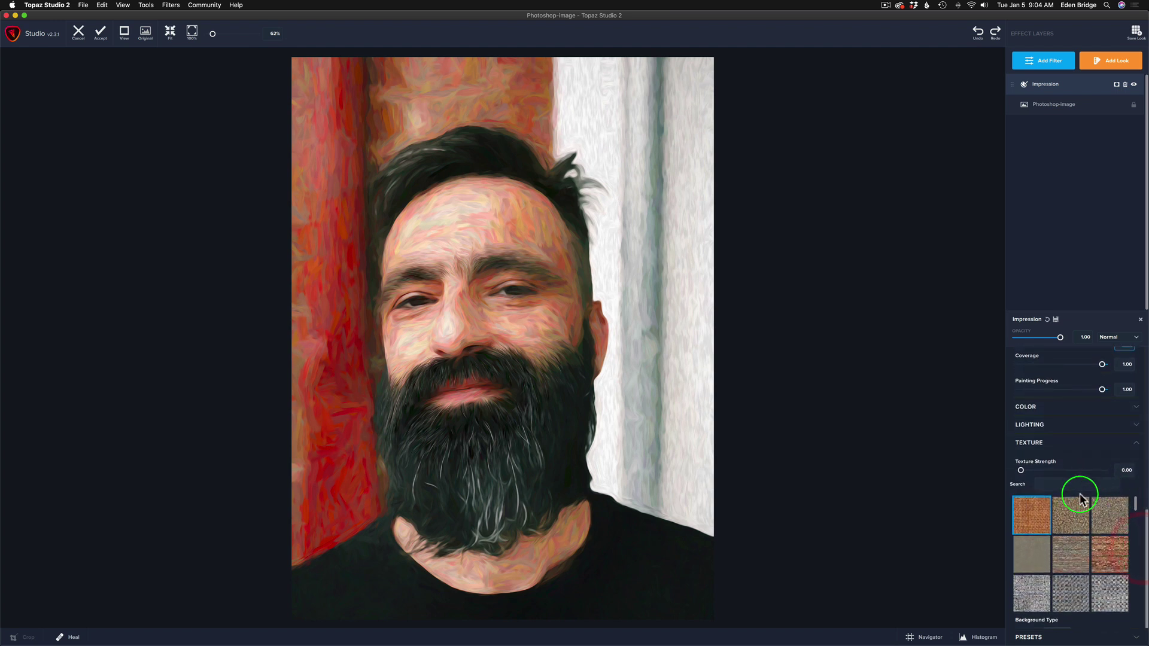
click(1029, 593)
scroll(514, 259, up, 2)
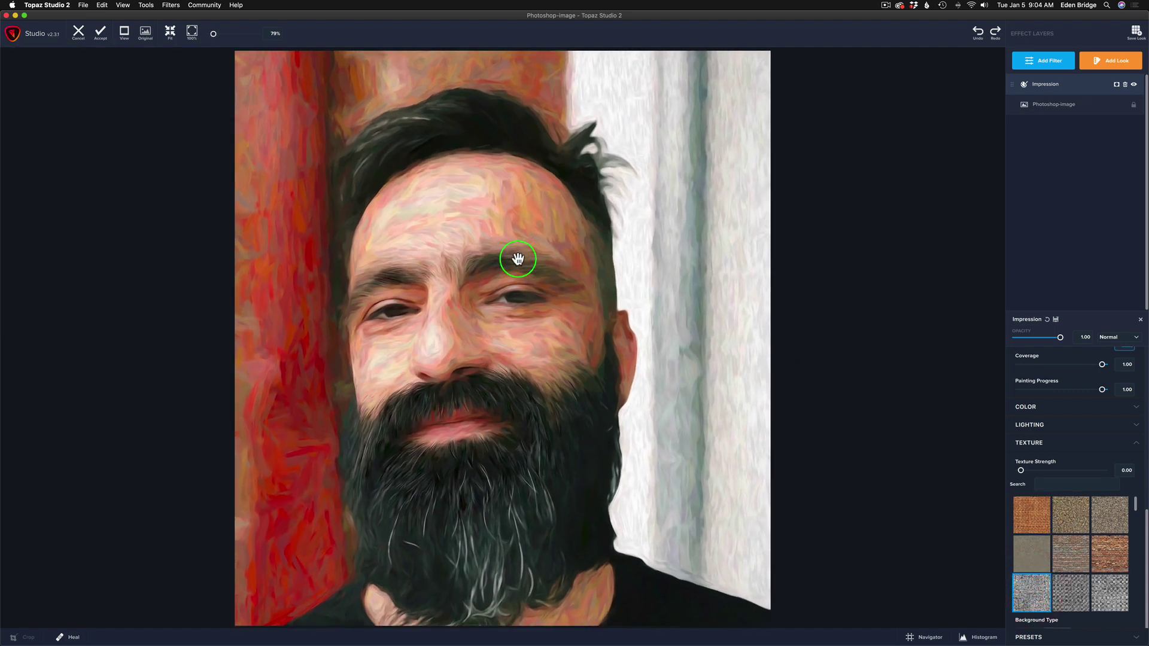
scroll(517, 258, up, 5)
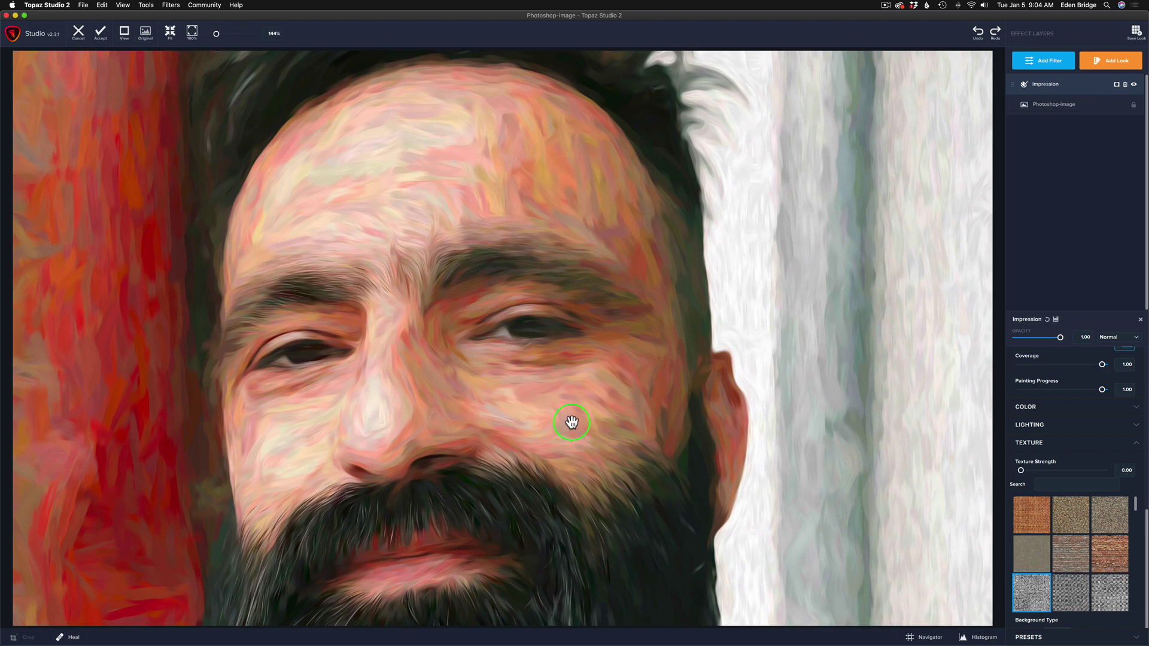
drag(572, 423, 584, 287)
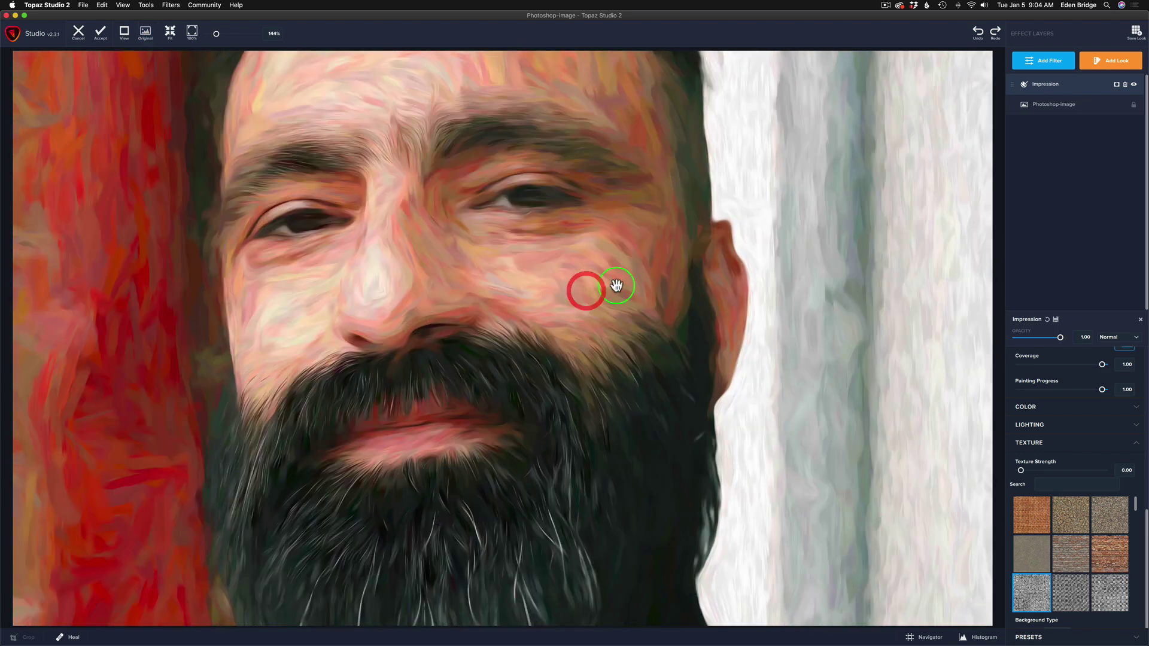
click(764, 277)
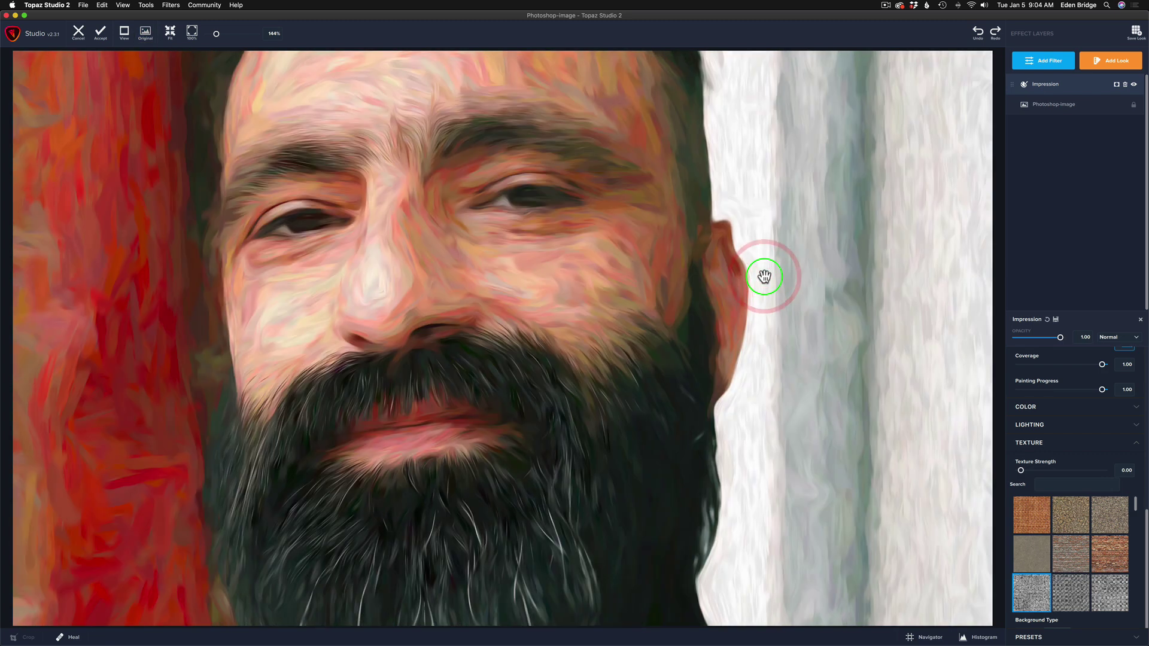
click(764, 277)
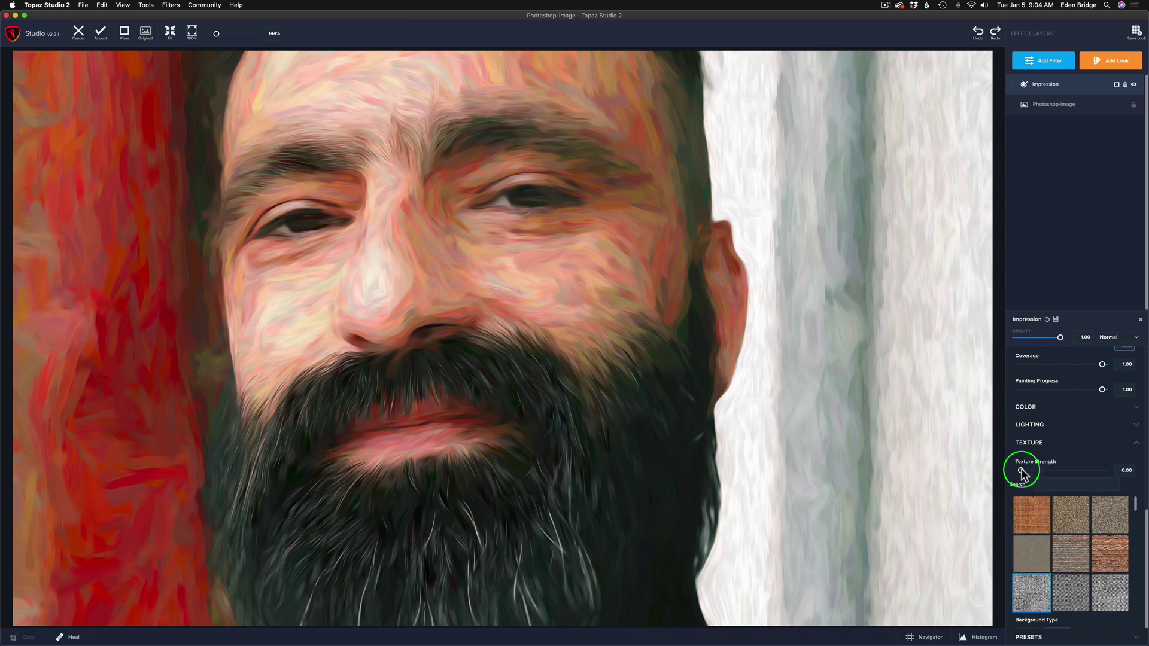
Set Texture Strength to 0.45 and Texture Size to 0.29, zoomed out to the whole portrait.
drag(1022, 474, 1073, 498)
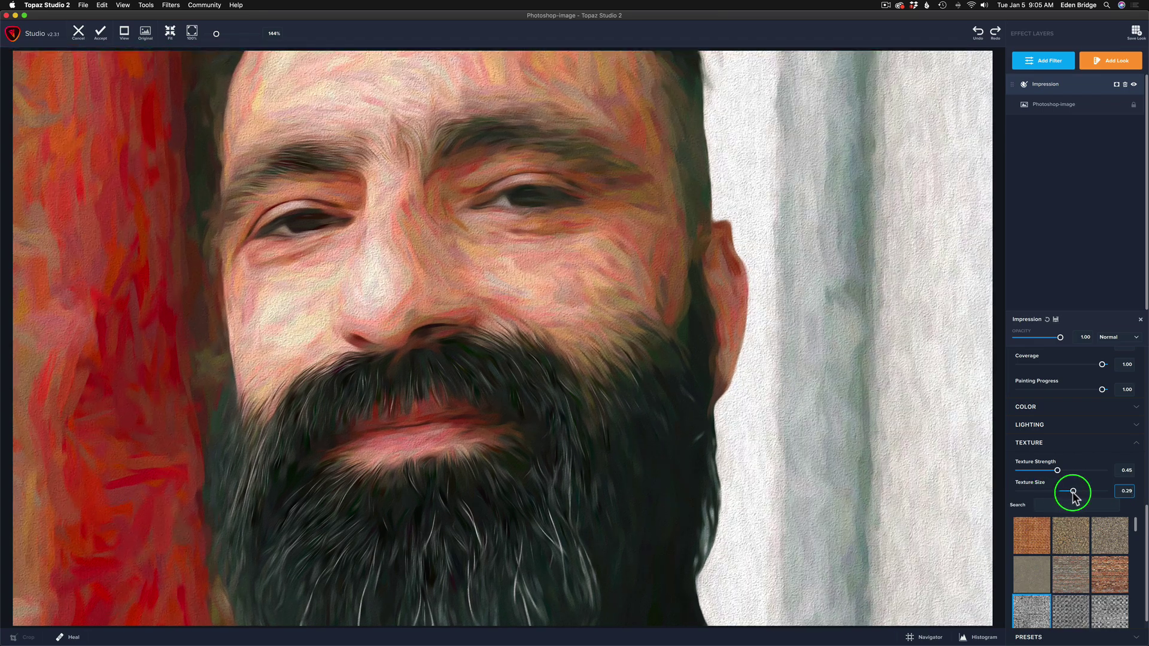
click(608, 321)
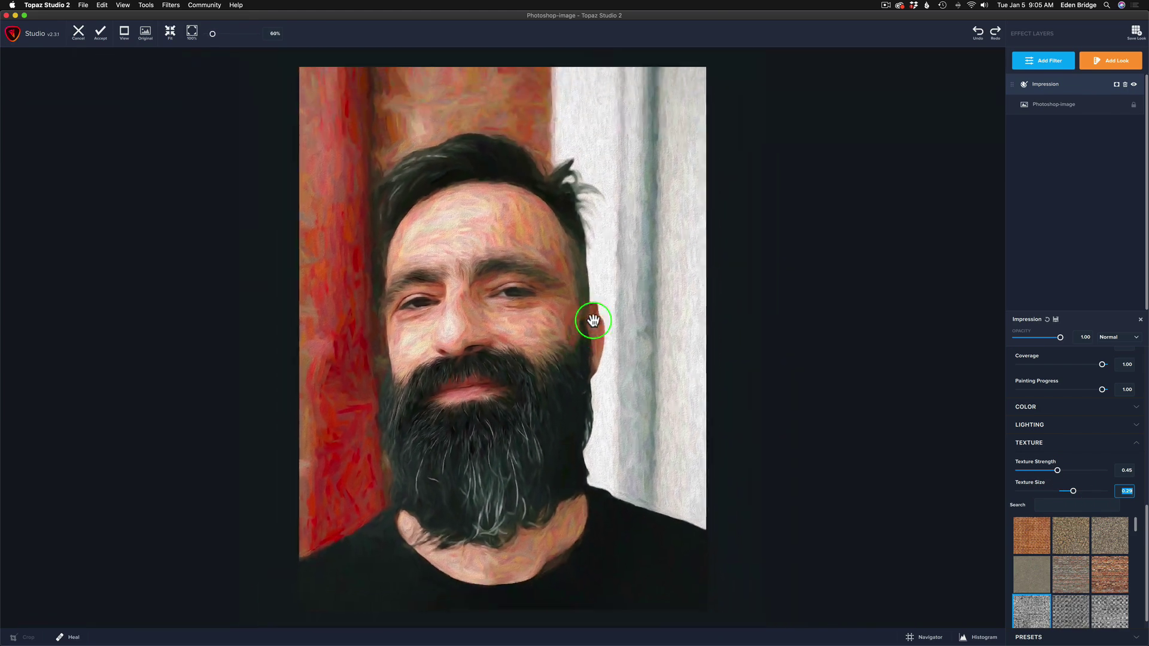
click(593, 320)
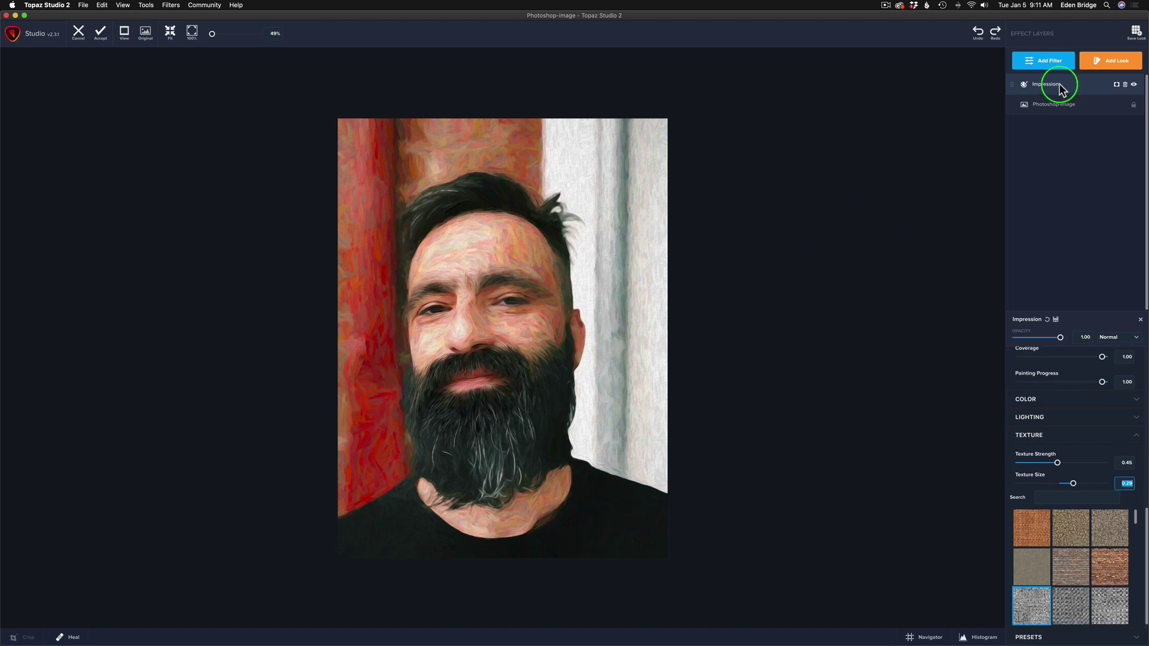
Add a Precision Contrast filter from the Essential list above the Impression layer.
click(1051, 62)
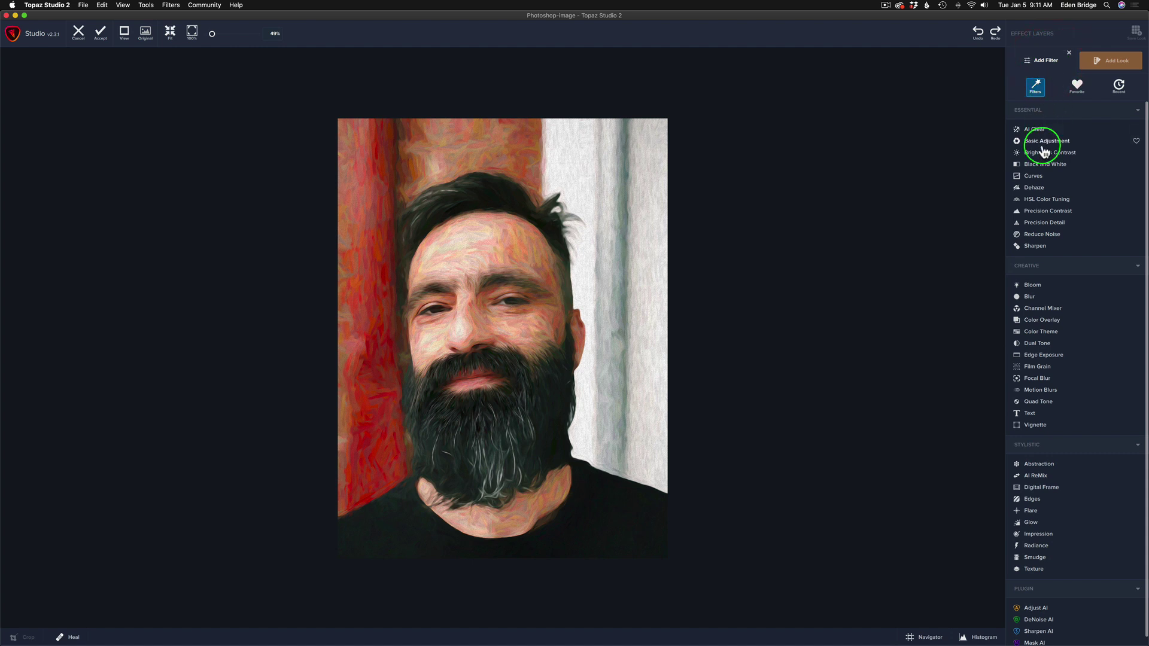
click(1046, 210)
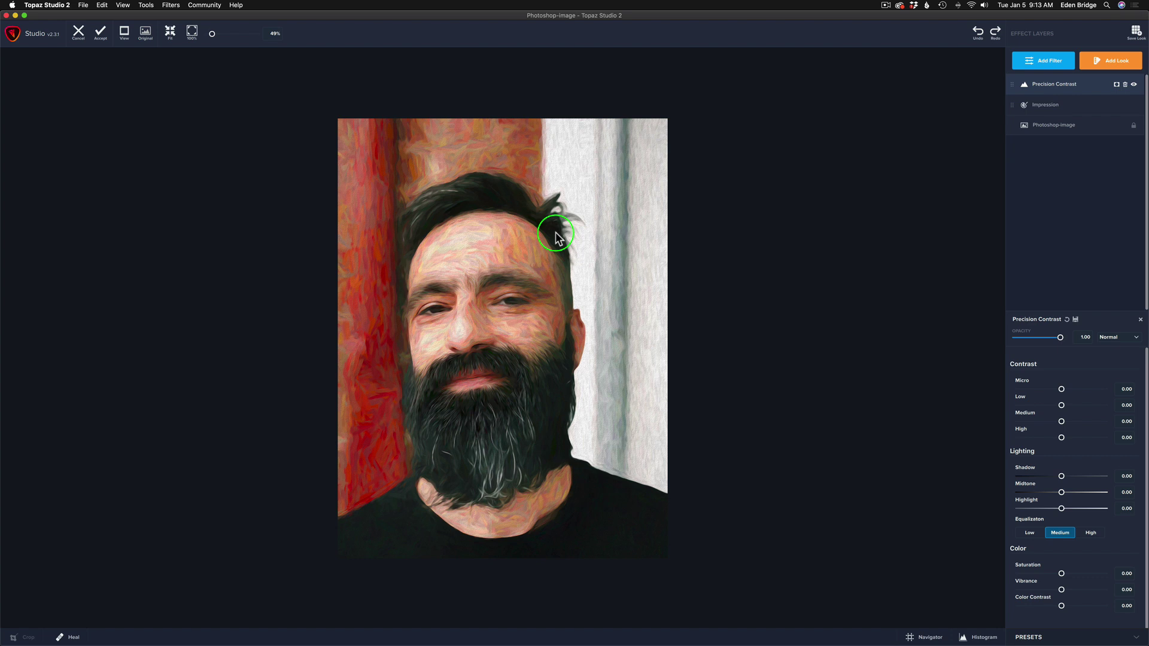
scroll(556, 234, up, 5)
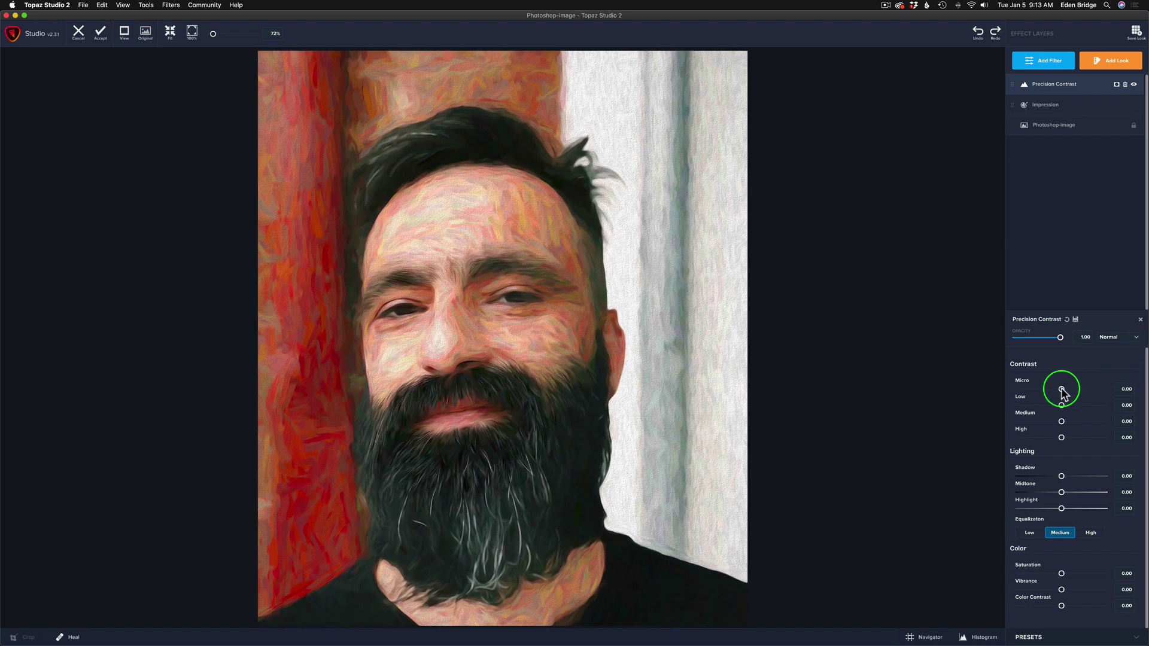
Set Micro 0.36, Low 0.20, Medium 0.25 and High 0.42 contrast, then compare with the original.
mouse_move(1062, 389)
mouse_down()
mouse_move(1101, 391)
mouse_move(1076, 396)
mouse_up()
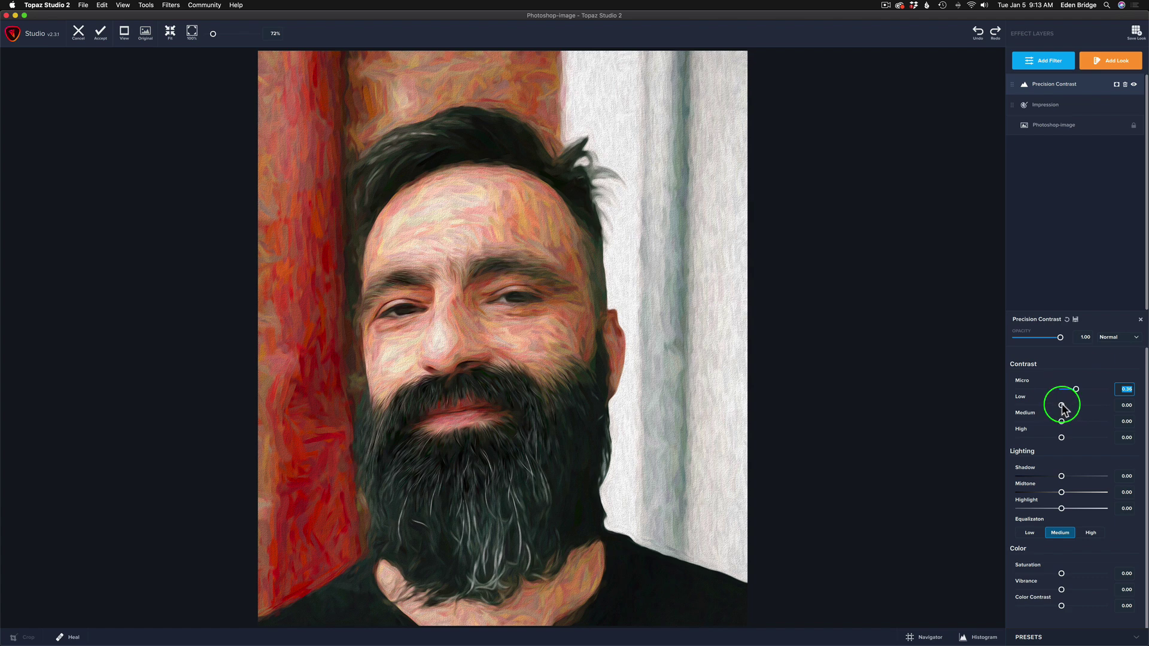
mouse_move(1063, 409)
mouse_down()
mouse_move(1116, 413)
mouse_move(1010, 413)
mouse_move(1080, 413)
mouse_up()
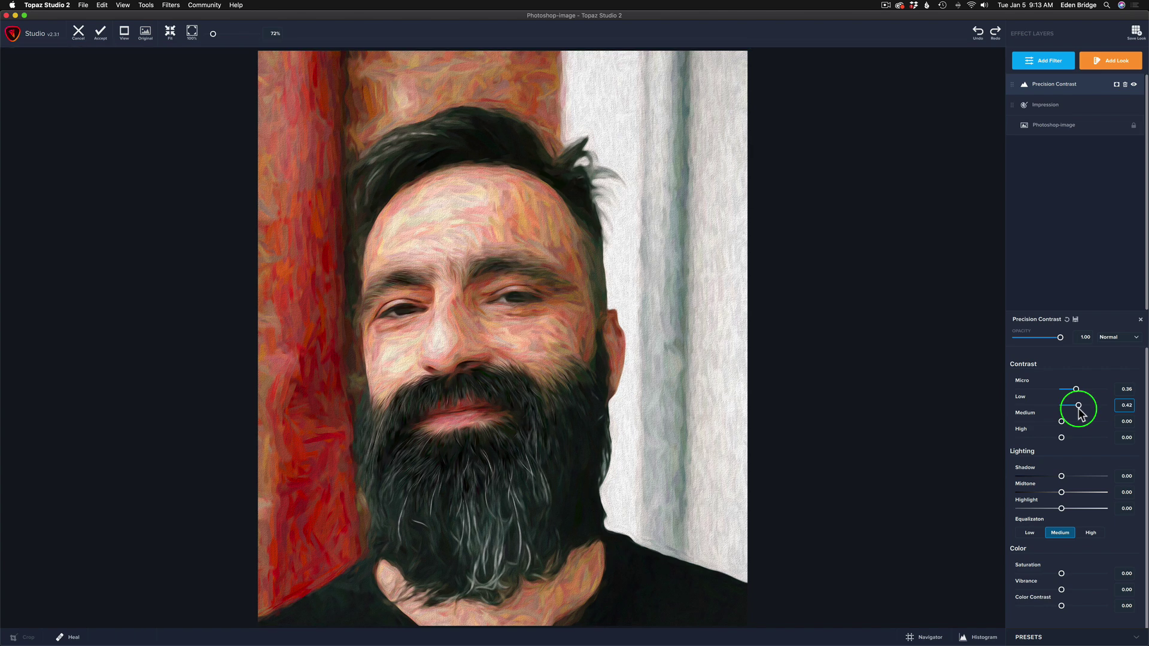
drag(1079, 413, 1070, 413)
click(1071, 413)
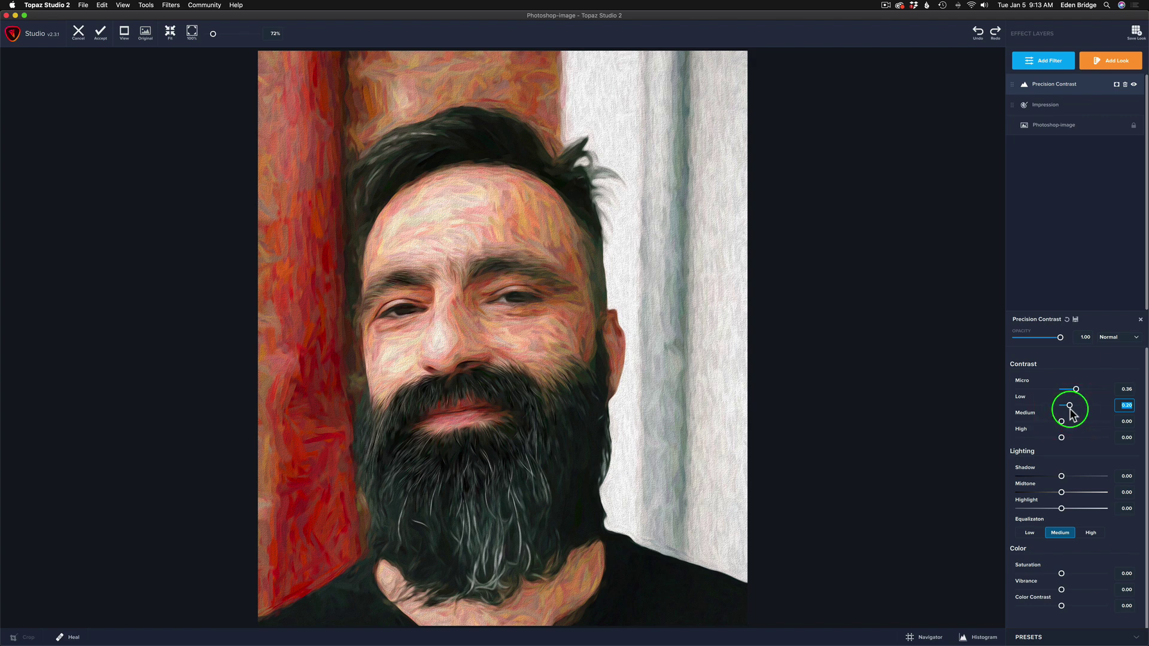
drag(1062, 421, 1078, 447)
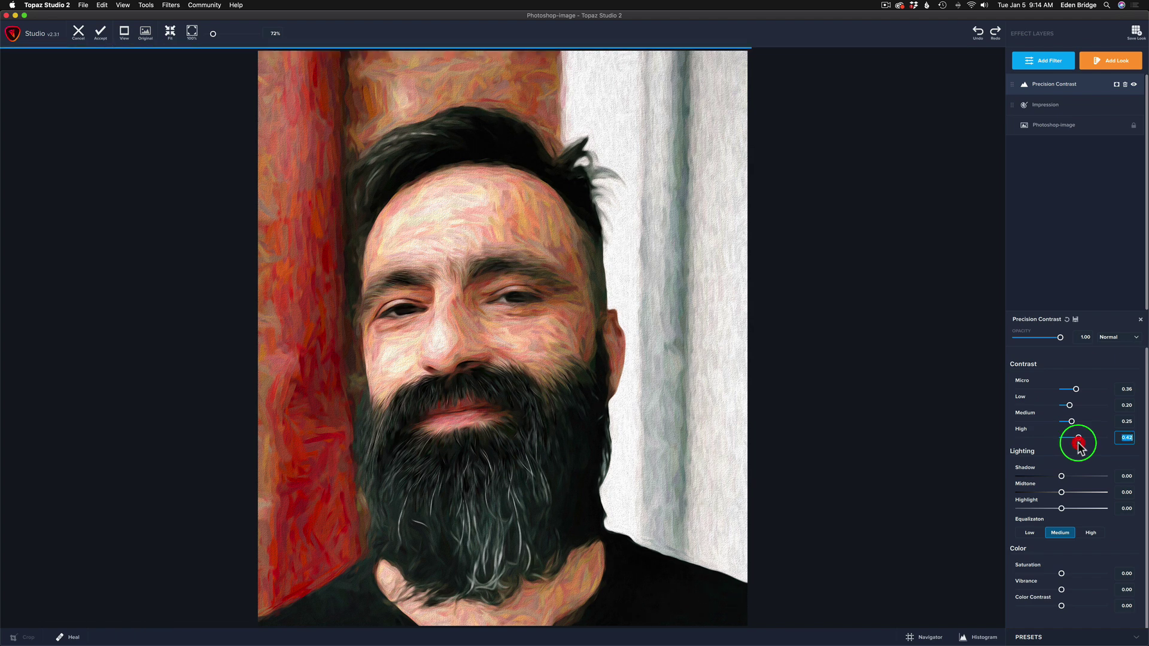
click(857, 309)
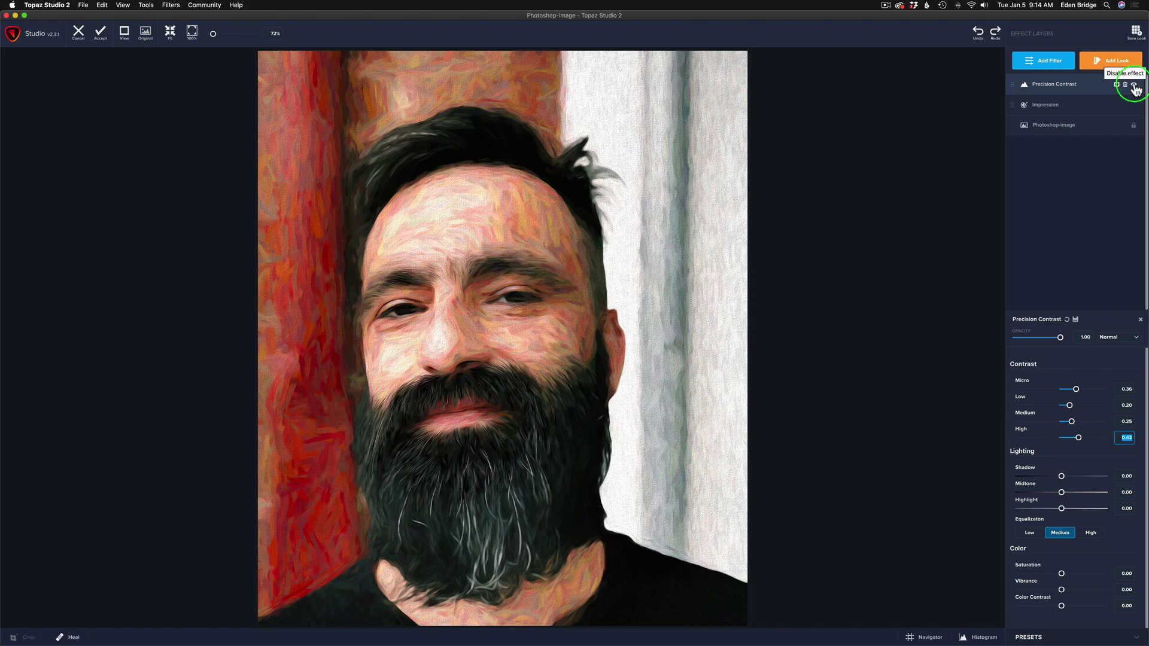
Set Color Contrast to 0.22, toggling the Precision Contrast layer off and on to compare.
click(1134, 86)
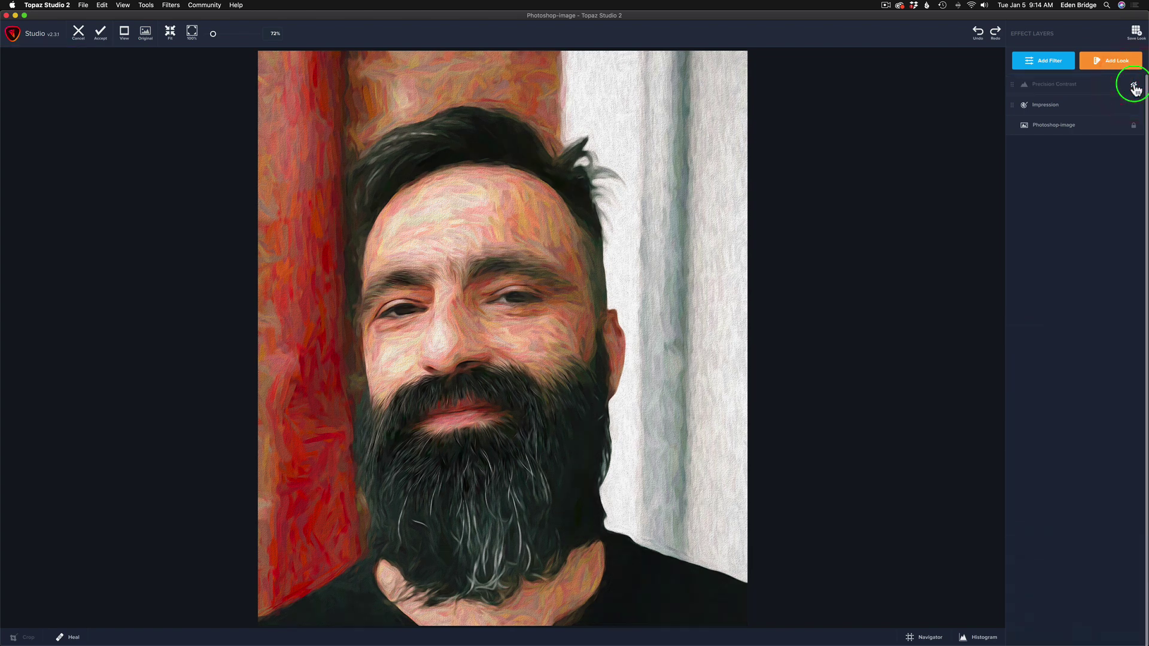
click(1070, 88)
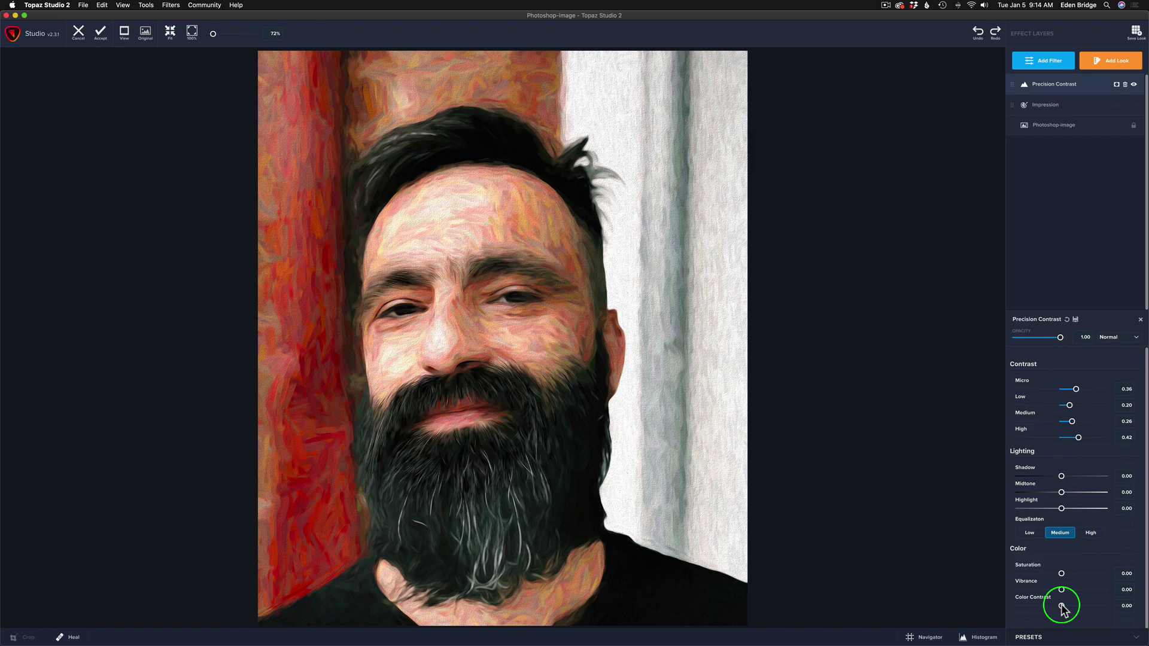
mouse_move(1062, 608)
mouse_down()
mouse_move(1128, 609)
mouse_move(1070, 610)
mouse_up()
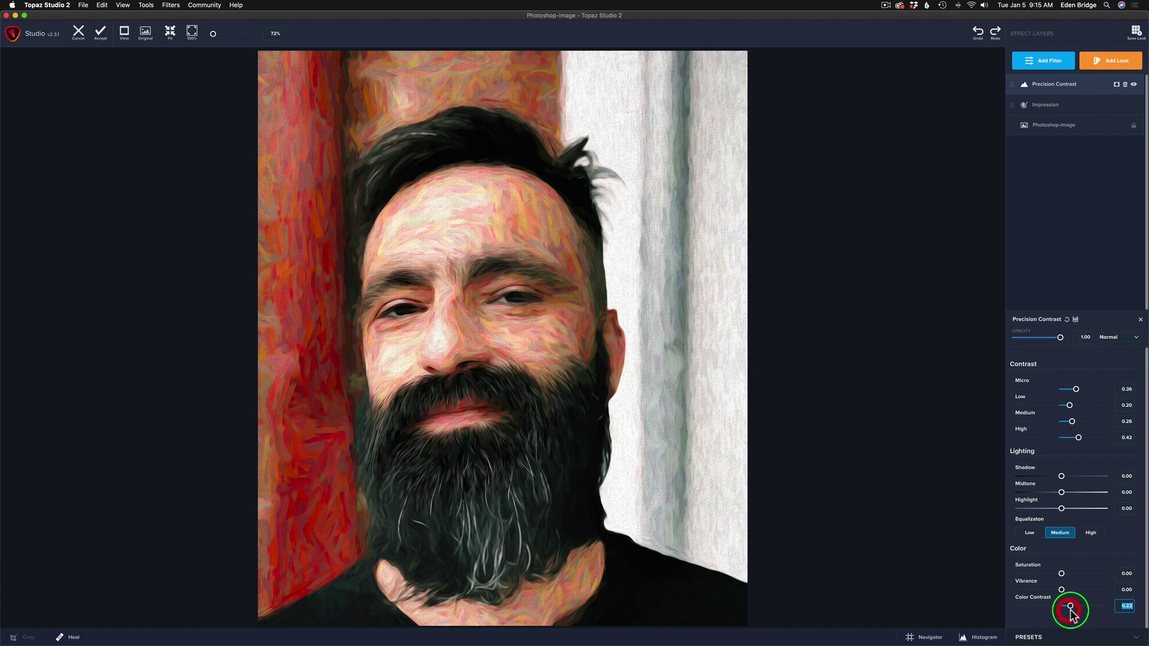
click(1135, 85)
click(1135, 85)
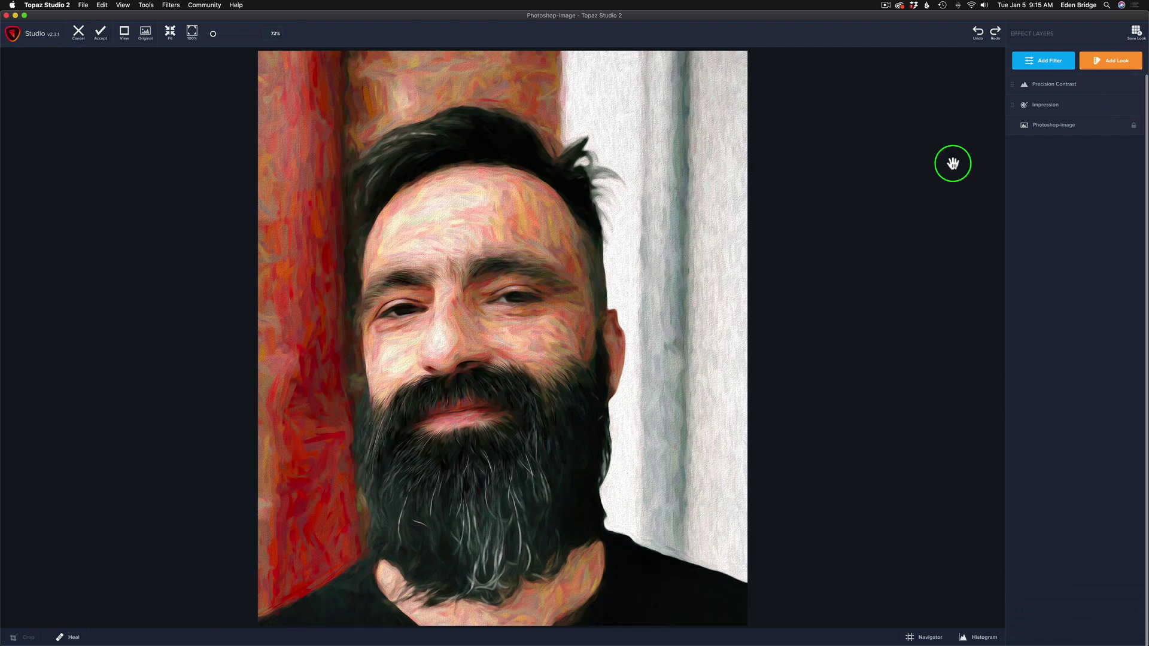
scroll(645, 302, down, 3)
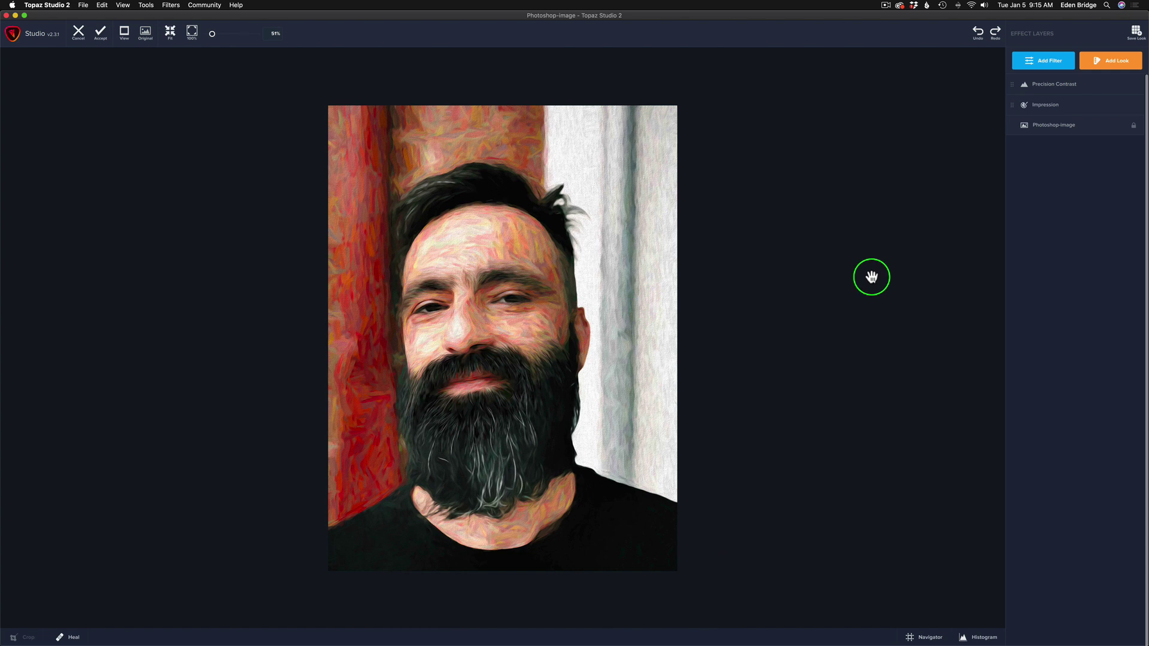
key(o)
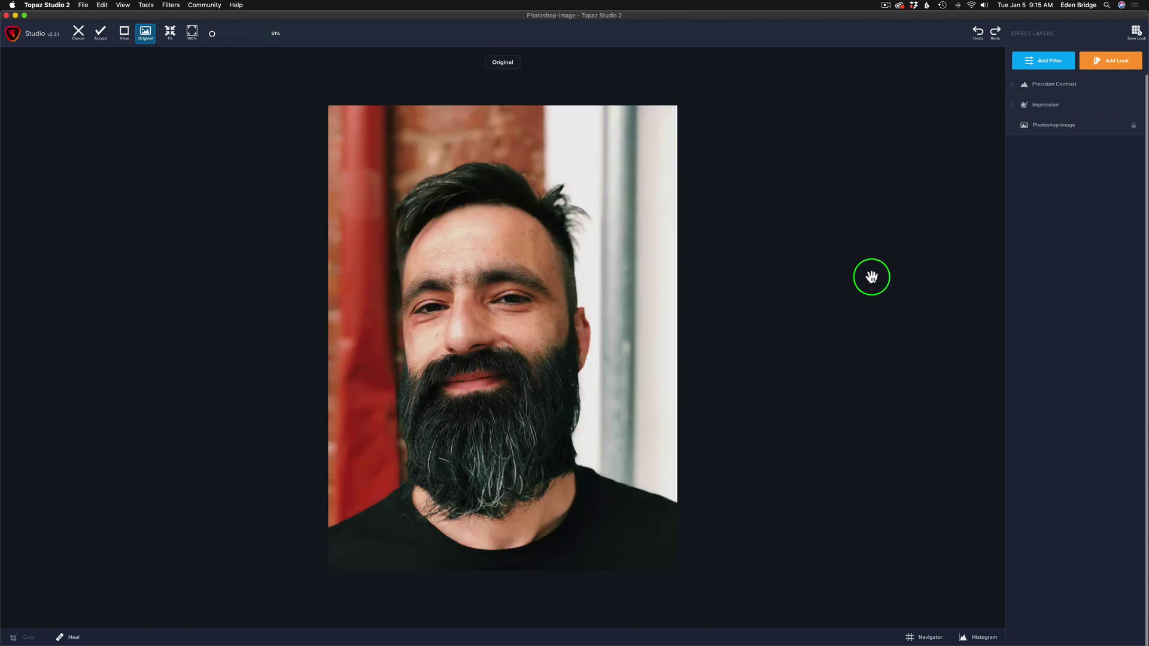
key(o)
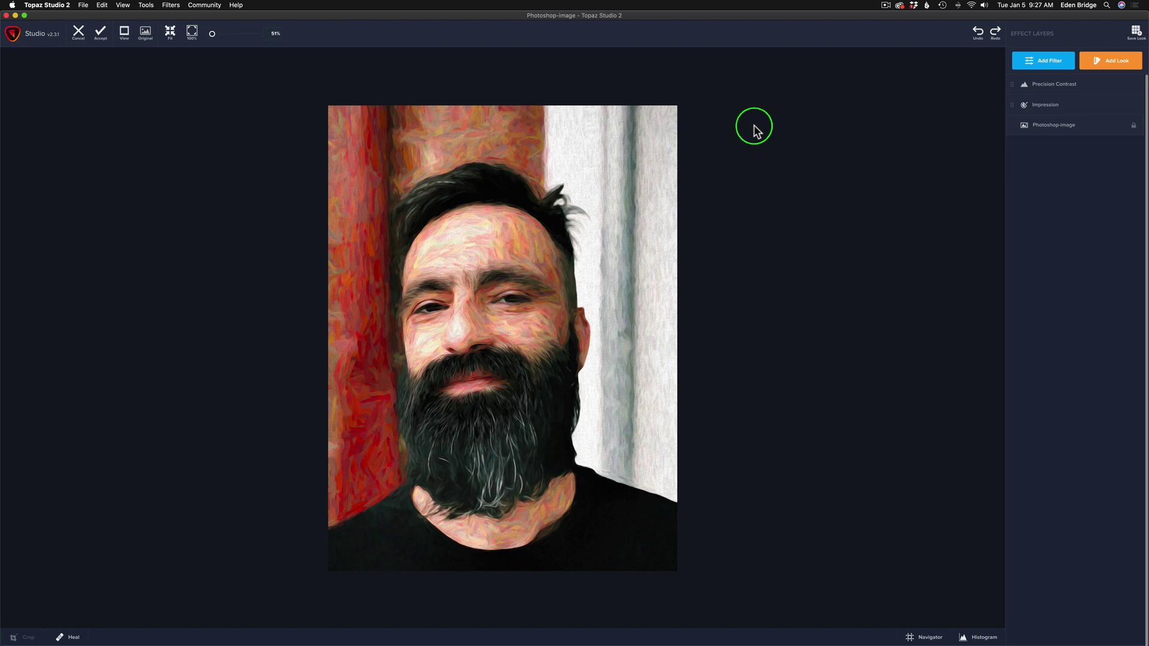
click(85, 5)
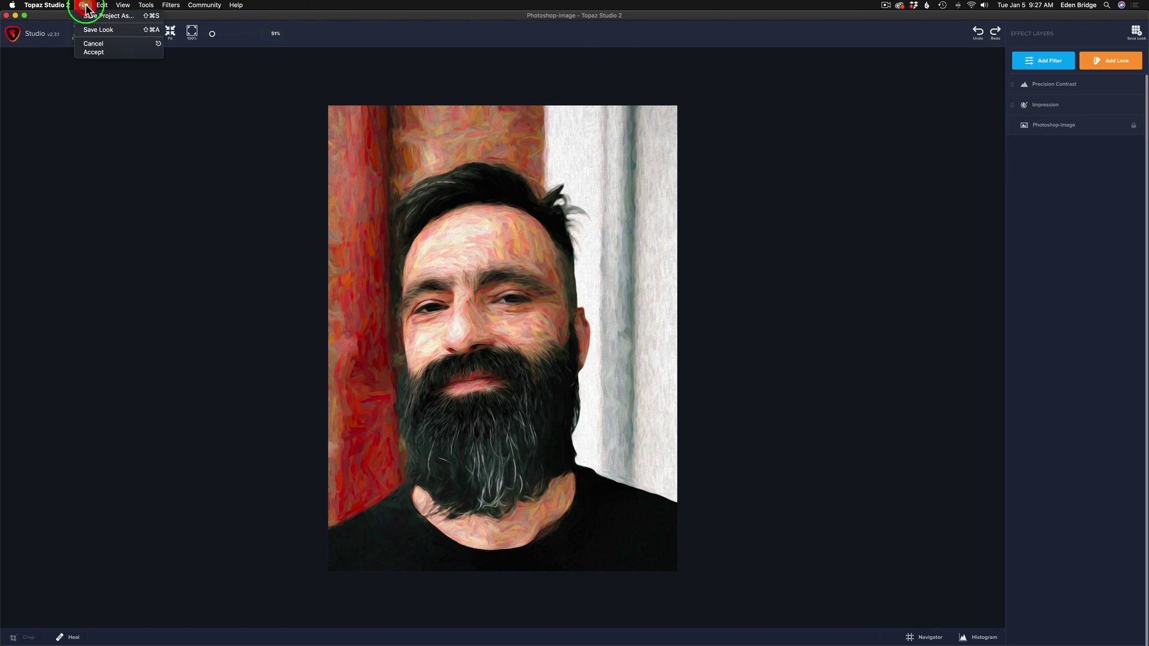
click(112, 31)
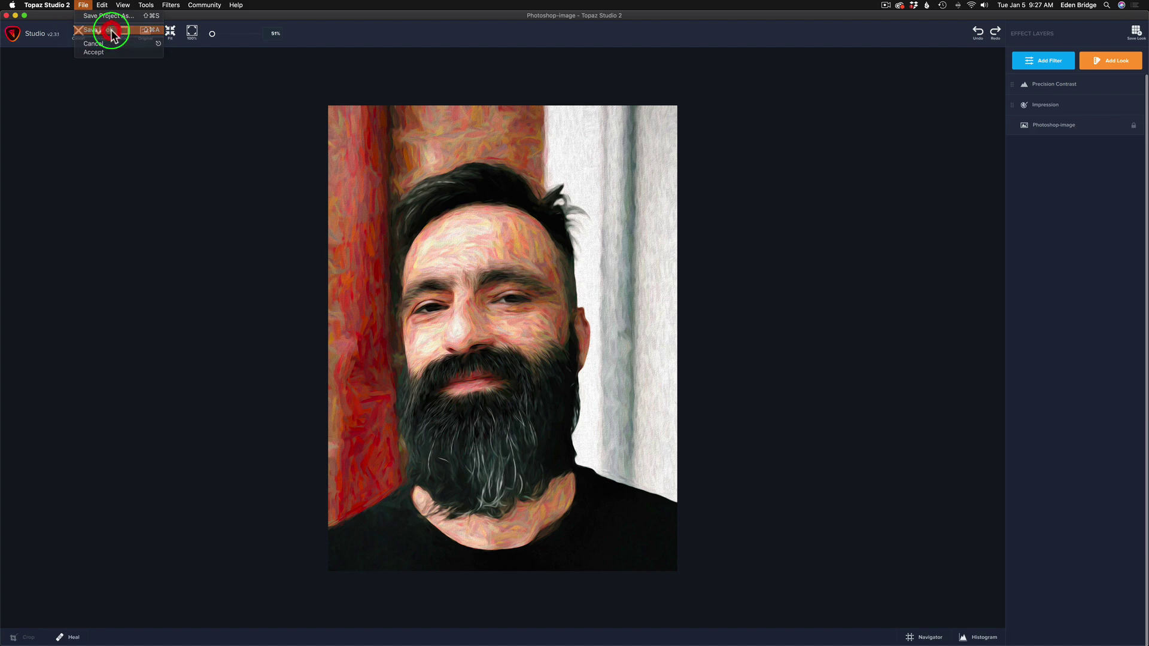
click(507, 322)
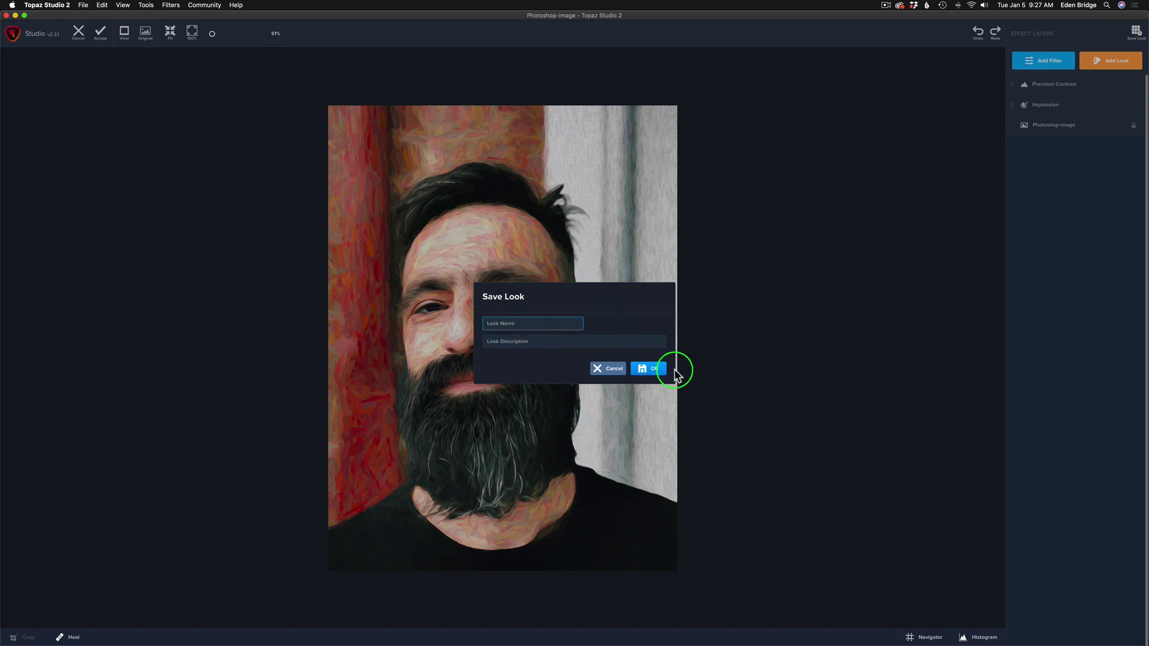
click(615, 368)
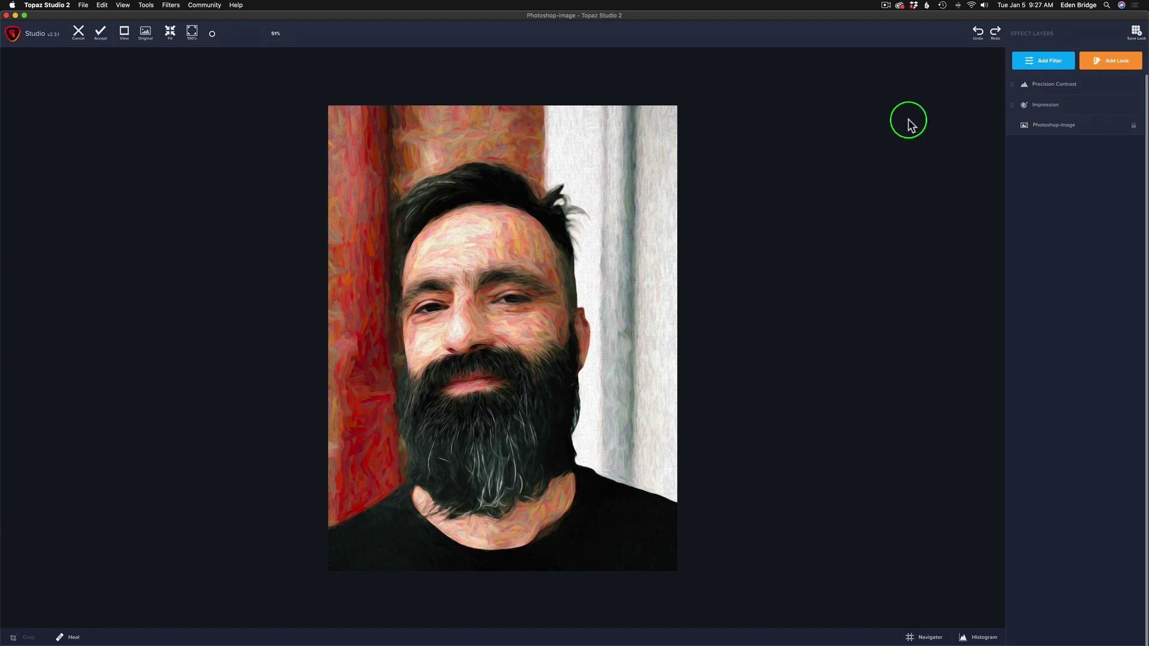
Accept the result into Photoshop as a new layer and set its opacity to about 98%.
click(101, 33)
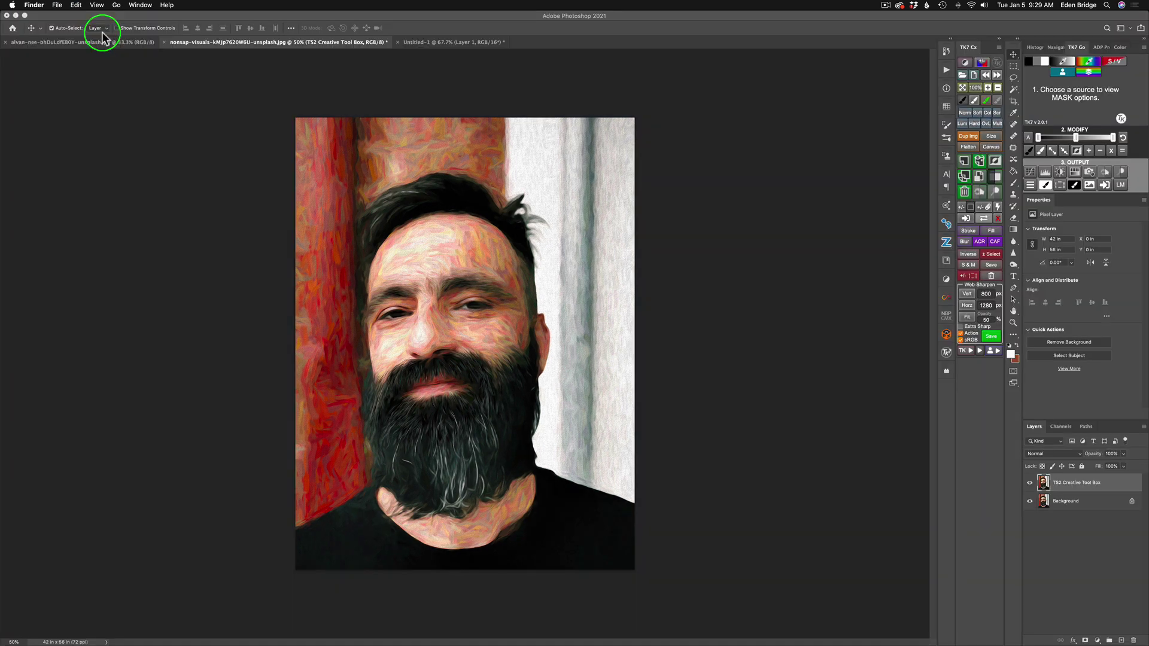
click(1029, 484)
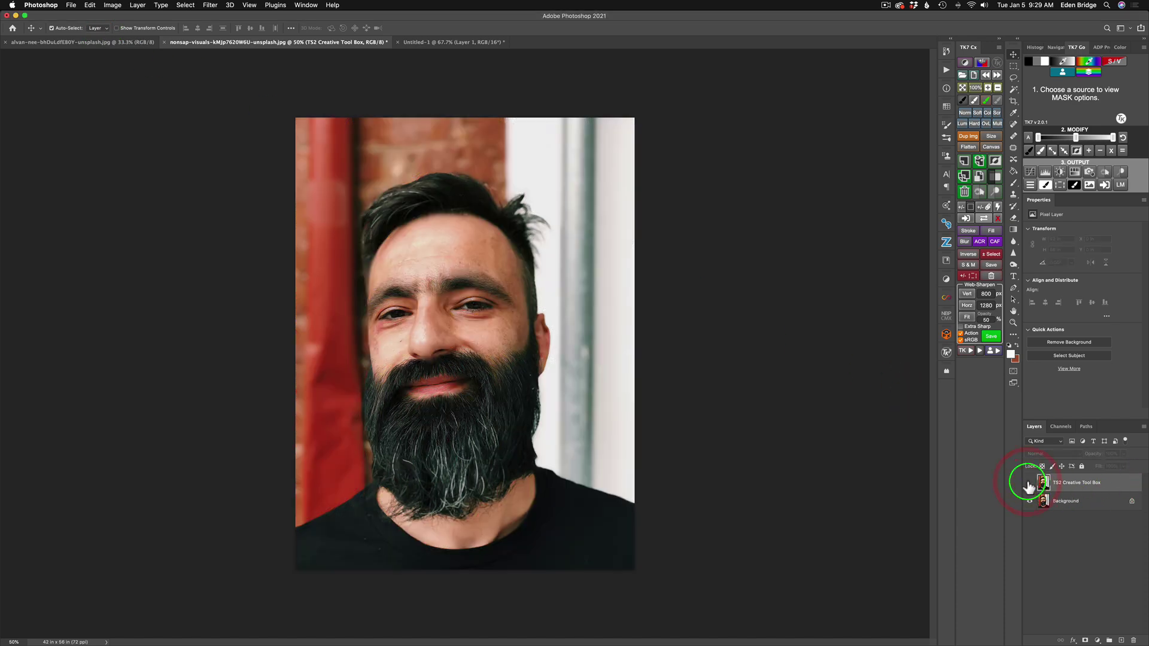
click(1029, 484)
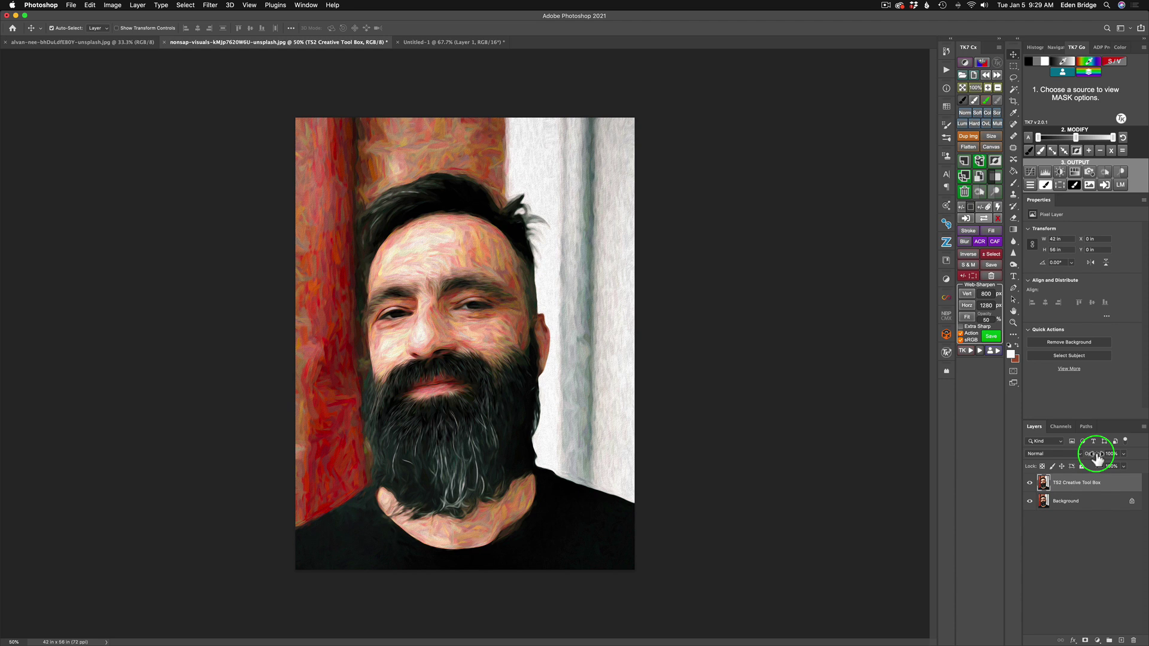
mouse_move(1096, 457)
mouse_down()
mouse_move(1074, 457)
mouse_move(1085, 460)
mouse_up()
drag(1085, 458, 1128, 462)
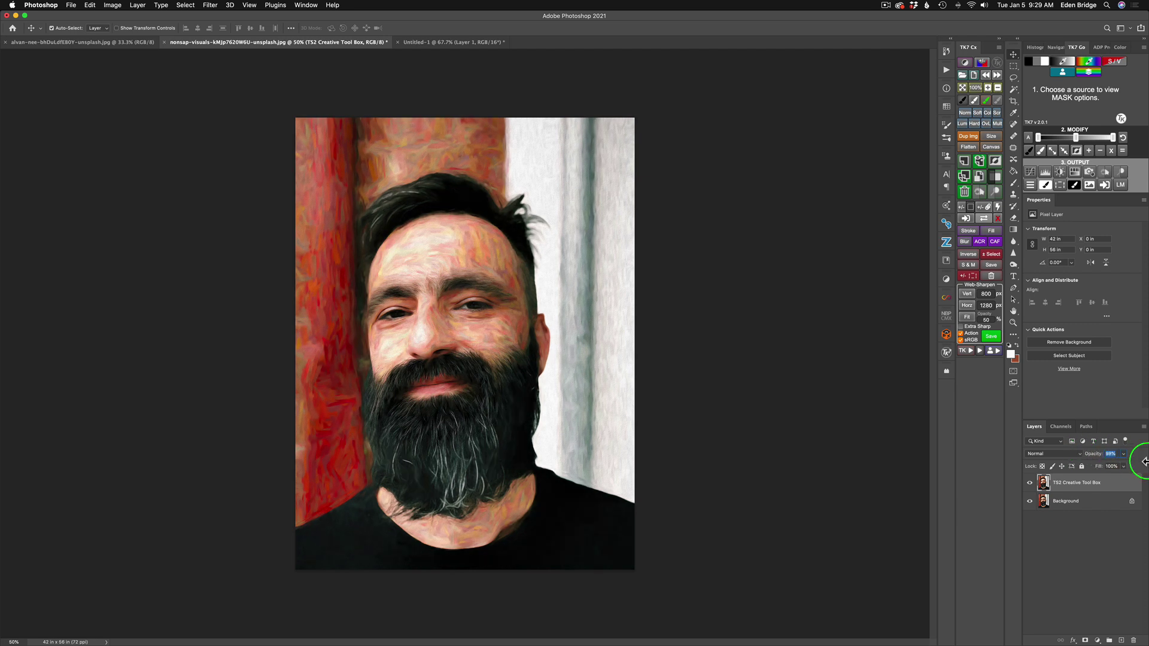